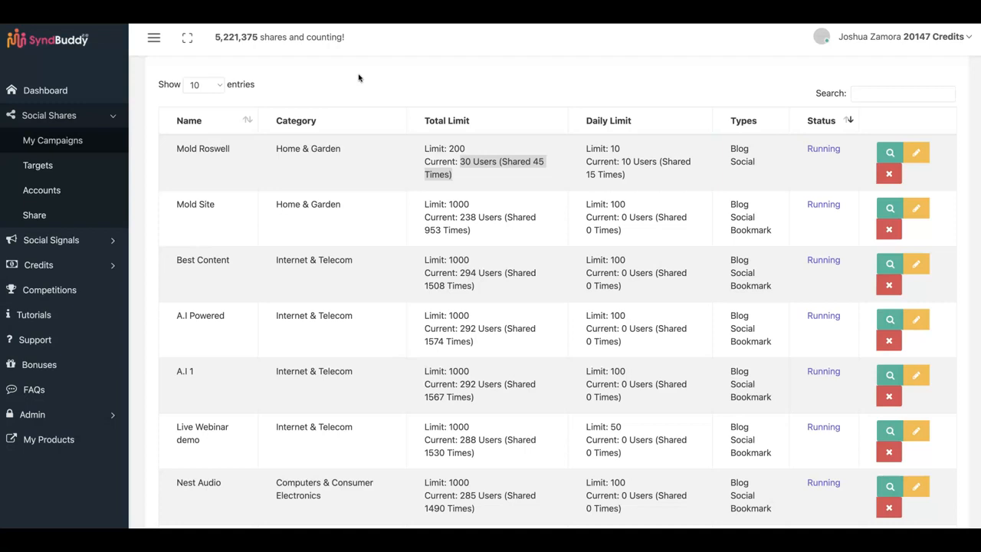
pyautogui.click(358, 76)
pyautogui.click(456, 80)
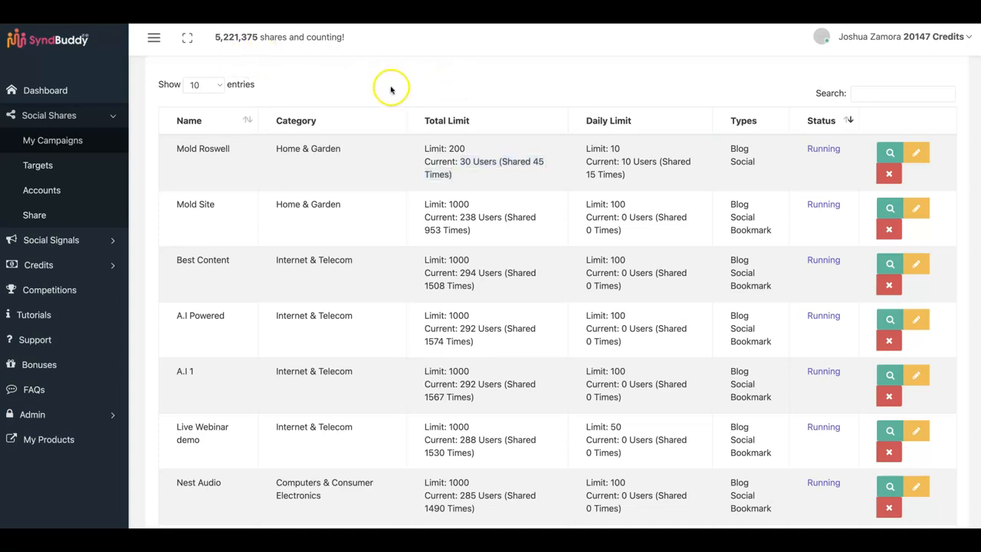
pyautogui.click(429, 80)
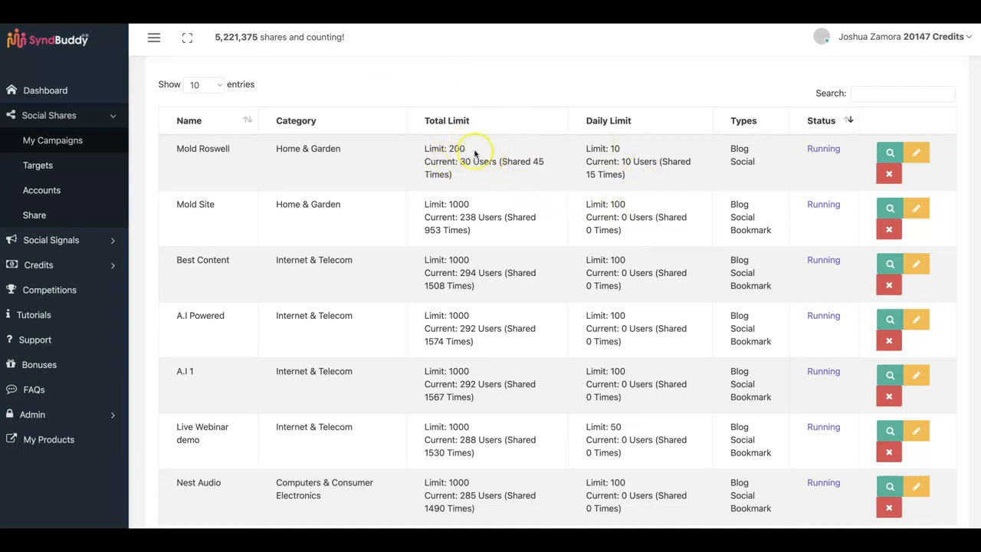
# Review the current user and share counts against the total limits of the Mold Roswell, Mold Site, Best Content and A.I Powered campaigns
pyautogui.moveTo(460, 161)
pyautogui.mouseDown()
pyautogui.moveTo(539, 165)
pyautogui.moveTo(456, 174)
pyautogui.mouseUp()
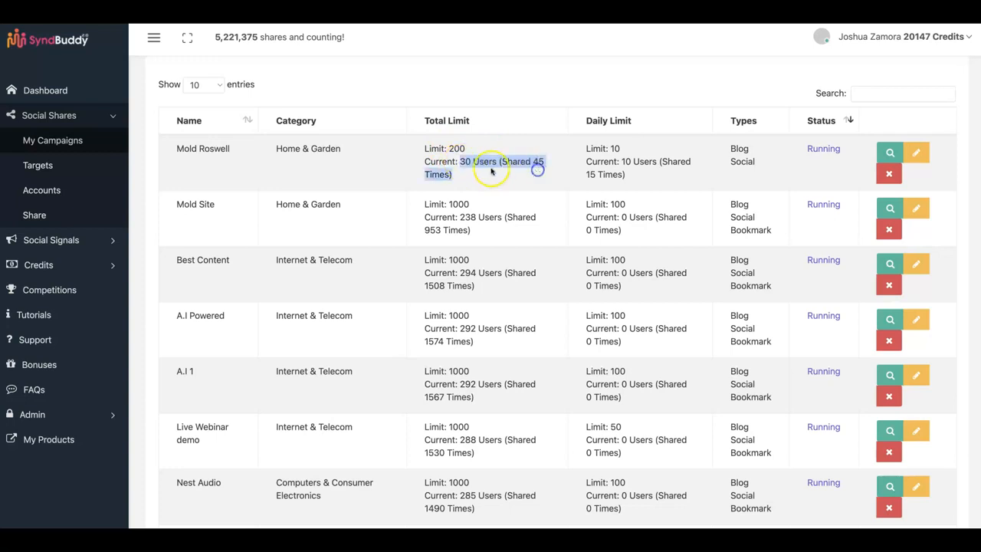
pyautogui.click(489, 162)
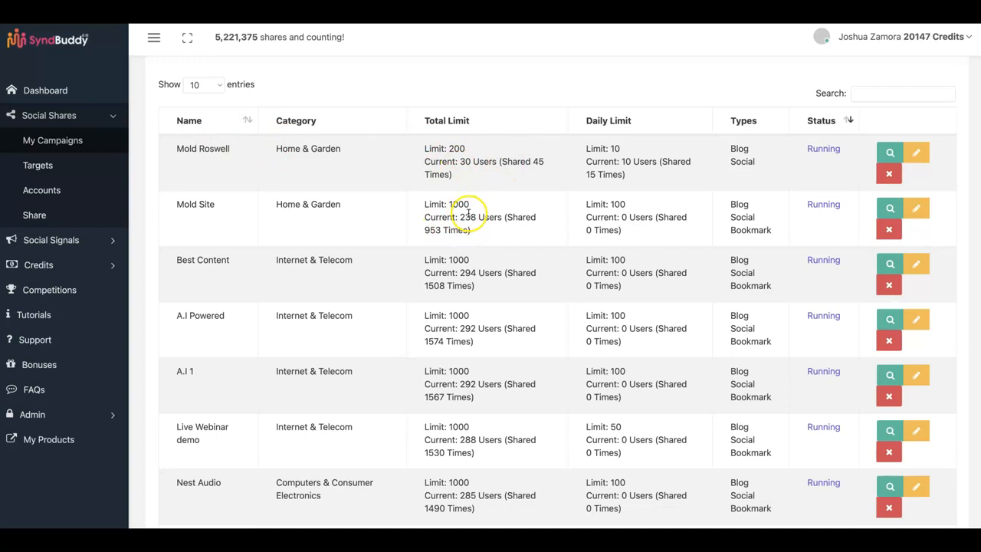
pyautogui.moveTo(459, 216); pyautogui.dragTo(500, 217)
pyautogui.click(494, 217)
pyautogui.moveTo(425, 230); pyautogui.dragTo(443, 230)
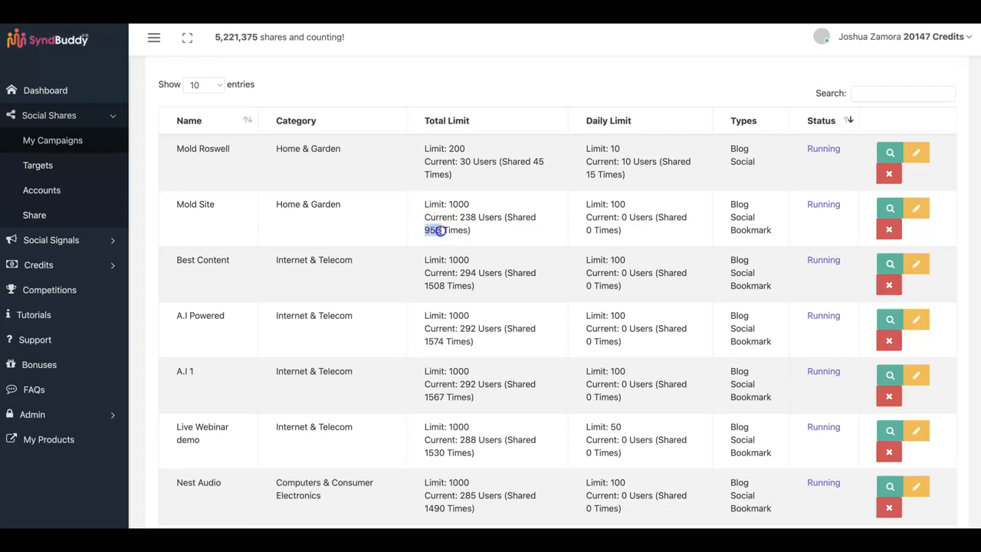
pyautogui.click(462, 270)
pyautogui.moveTo(461, 274); pyautogui.dragTo(502, 273)
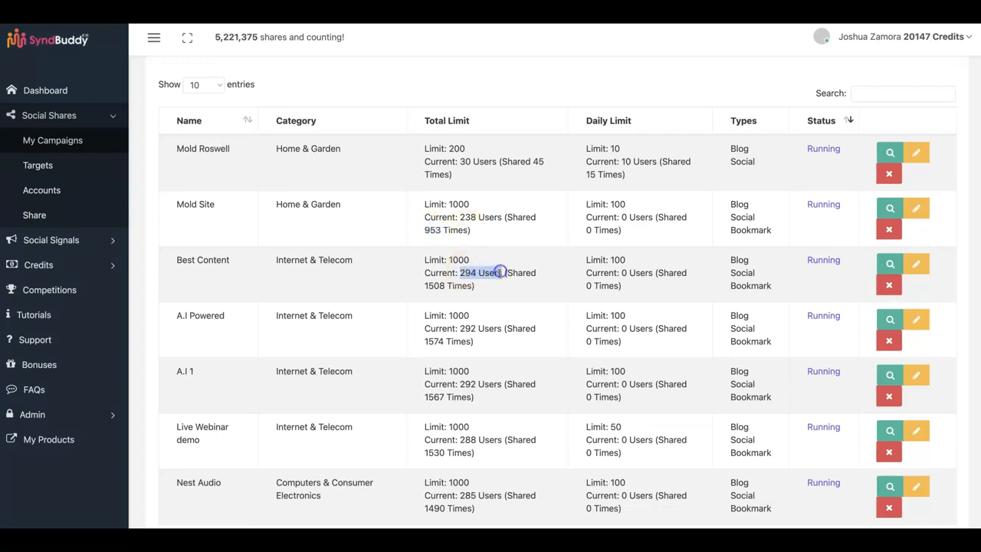
pyautogui.moveTo(423, 286); pyautogui.dragTo(448, 285)
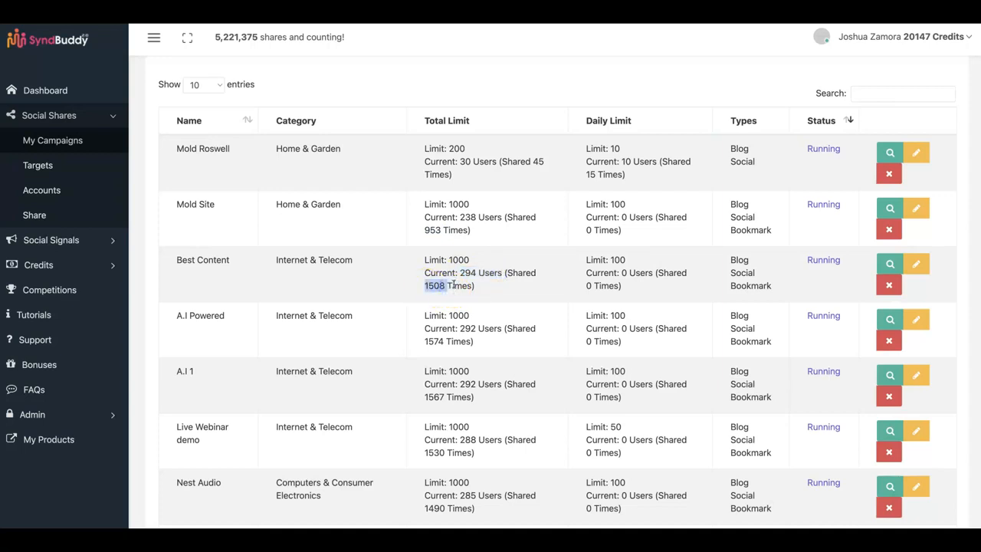
pyautogui.moveTo(458, 328); pyautogui.dragTo(479, 328)
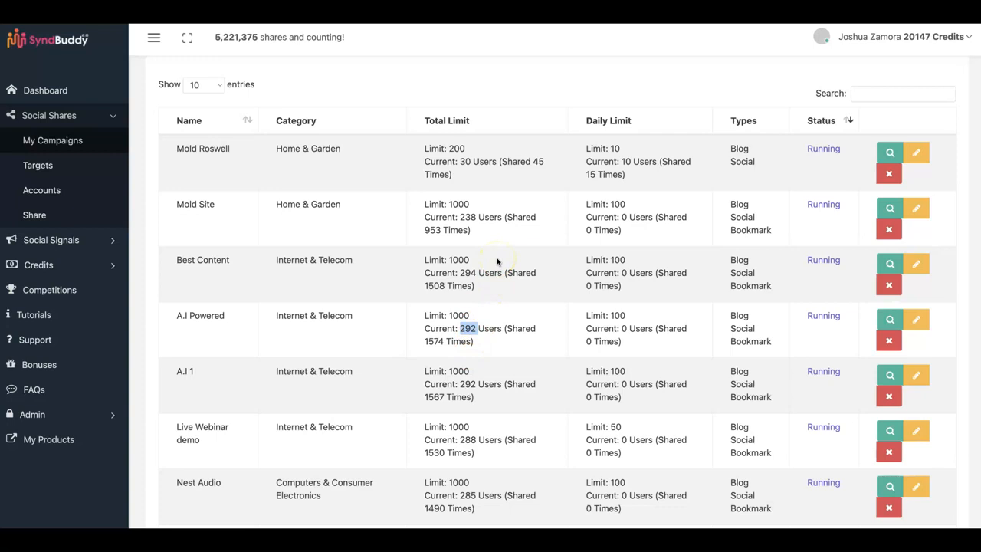
# Start a new social share campaign from the campaign list
pyautogui.scroll(1, 520, 151)
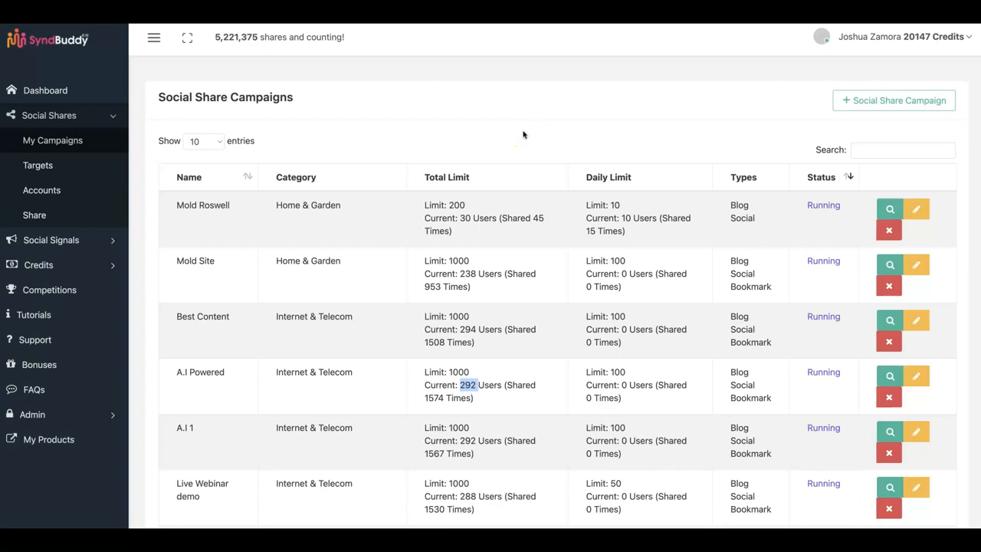
pyautogui.click(524, 133)
pyautogui.click(554, 113)
pyautogui.click(570, 108)
pyautogui.click(755, 77)
pyautogui.click(889, 100)
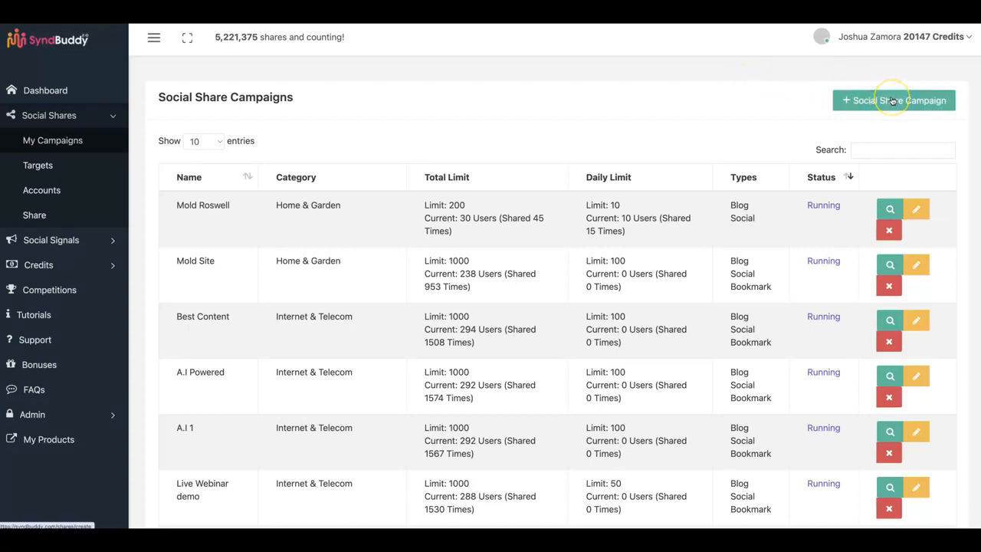
pyautogui.click(892, 101)
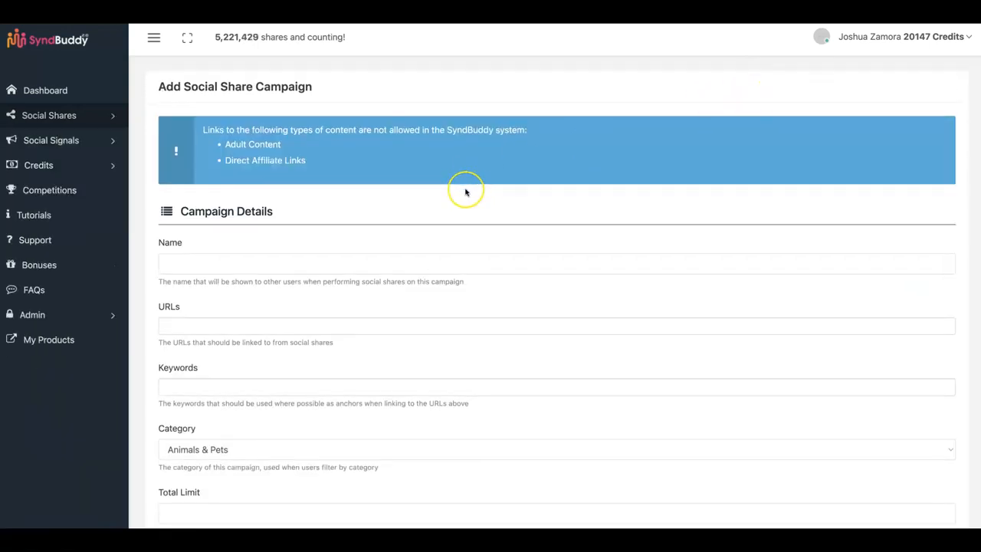
# Name the new social share campaign "Demo 1"
pyautogui.scroll(-2, 465, 193)
pyautogui.click(328, 167)
pyautogui.write('Demo 1')
pyautogui.click(342, 237)
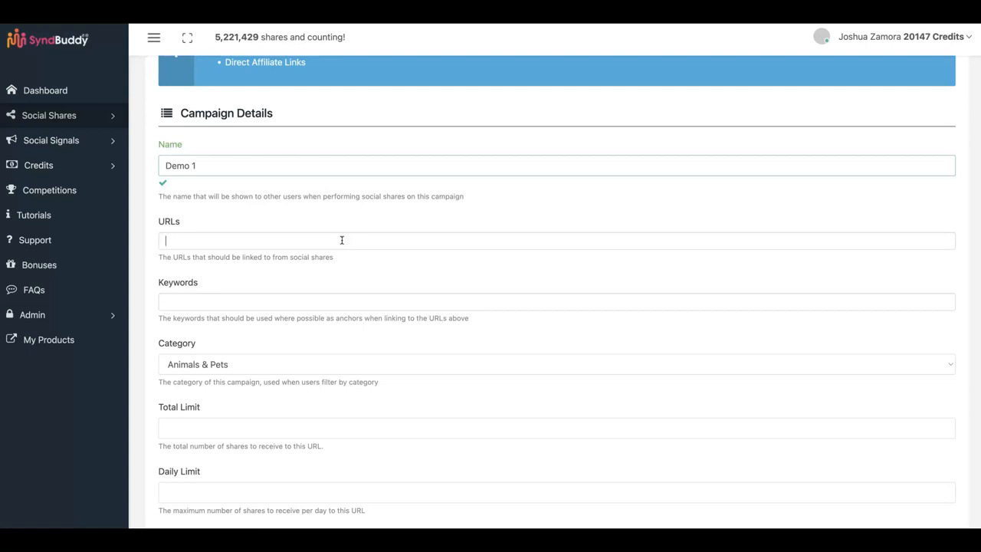
pyautogui.write('https://youtube.c')
pyautogui.press('BackSpace')
pyautogui.press('BackSpace')
pyautogui.press('BackSpace')
pyautogui.press('BackSpace')
pyautogui.write('be.com')
pyautogui.click(375, 268)
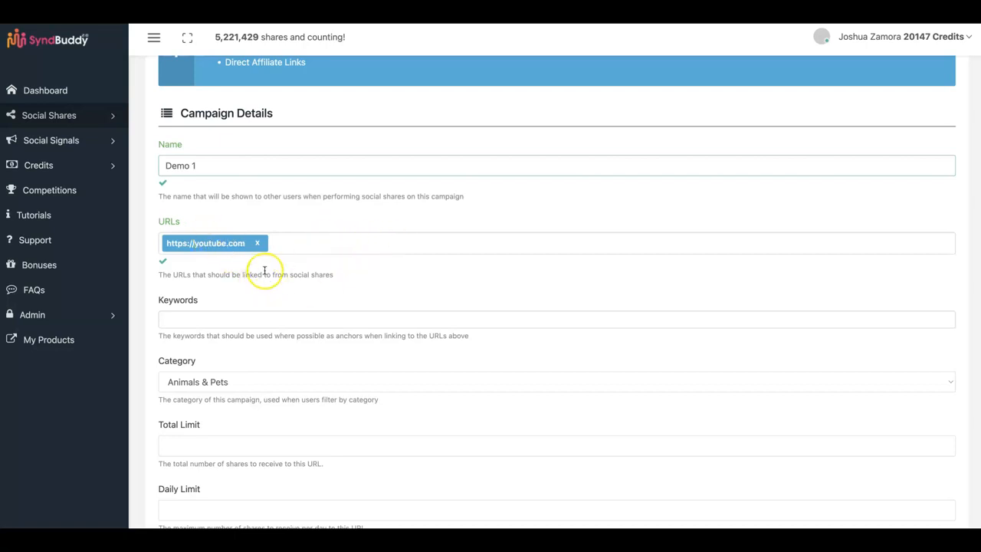
# Add three separate campaign keywords: "keywords 1", "keywrd 2" and "keyword 3"
pyautogui.scroll(-1, 269, 272)
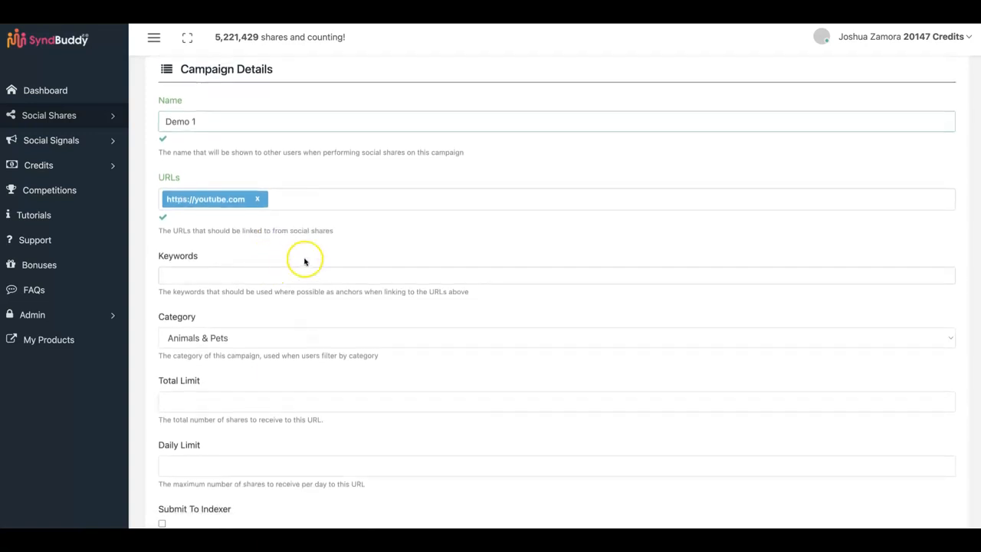
pyautogui.scroll(-1, 306, 253)
pyautogui.click(271, 264)
pyautogui.write('keywords 1')
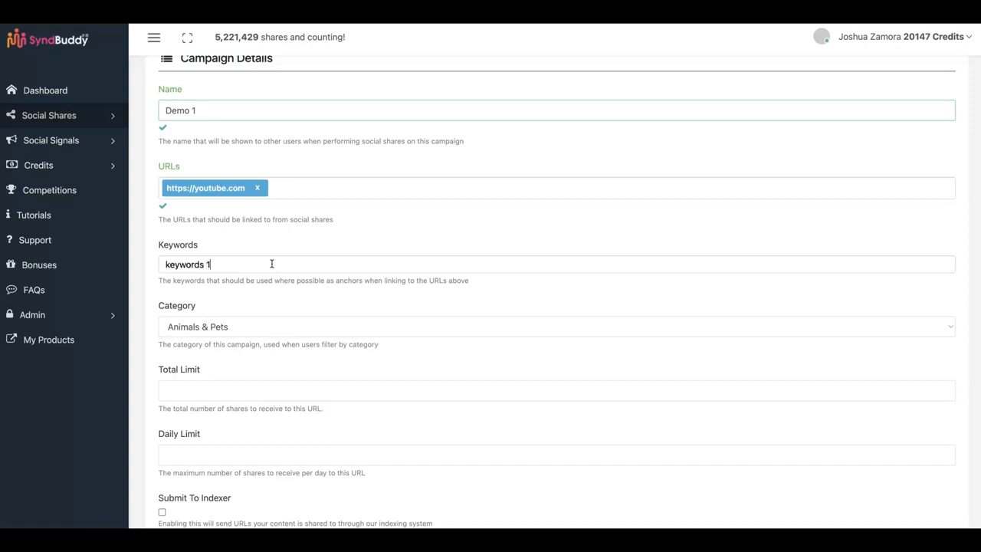
pyautogui.press('Return')
pyautogui.write('keywrd 2')
pyautogui.press('Return')
pyautogui.write('eeyword 3')
pyautogui.press('Return')
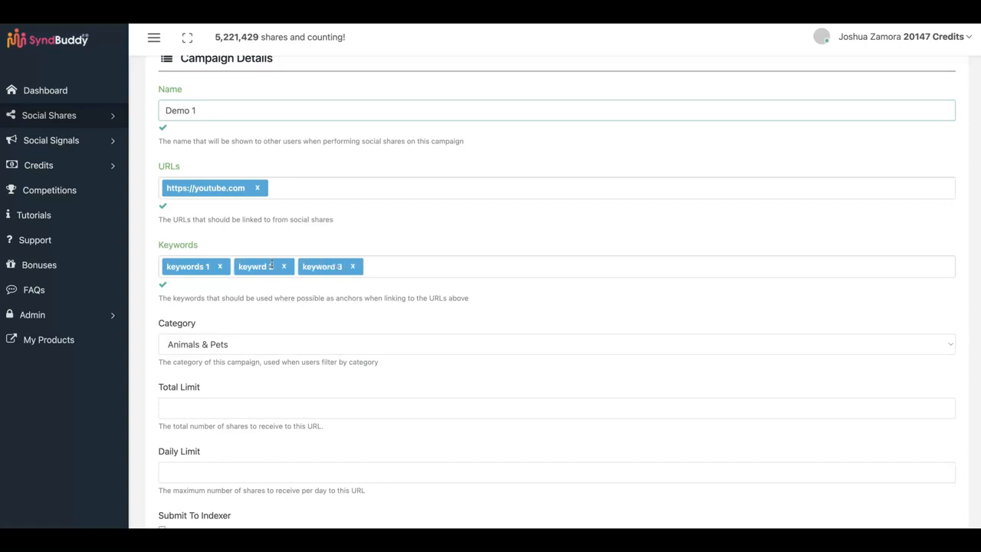
pyautogui.scroll(-1, 330, 295)
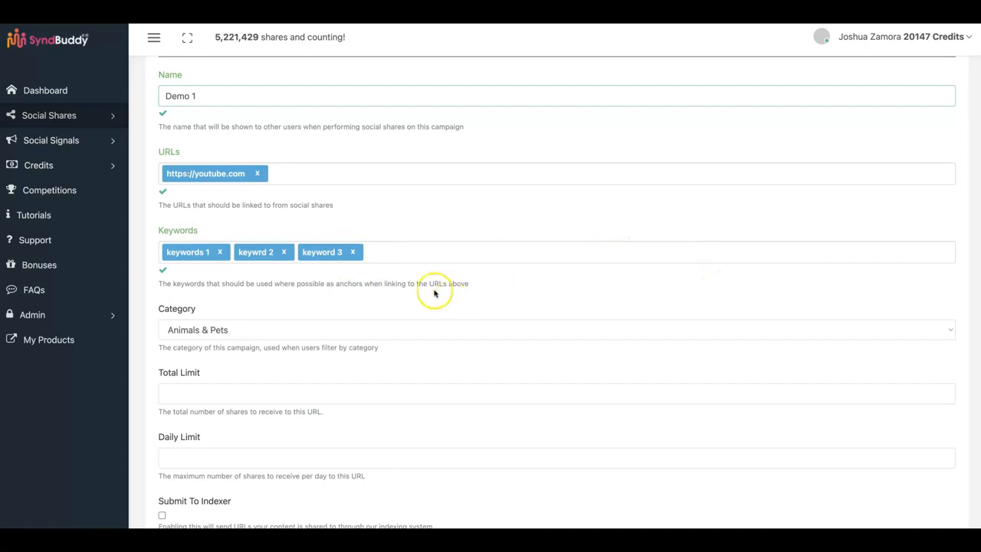
pyautogui.scroll(-2, 328, 280)
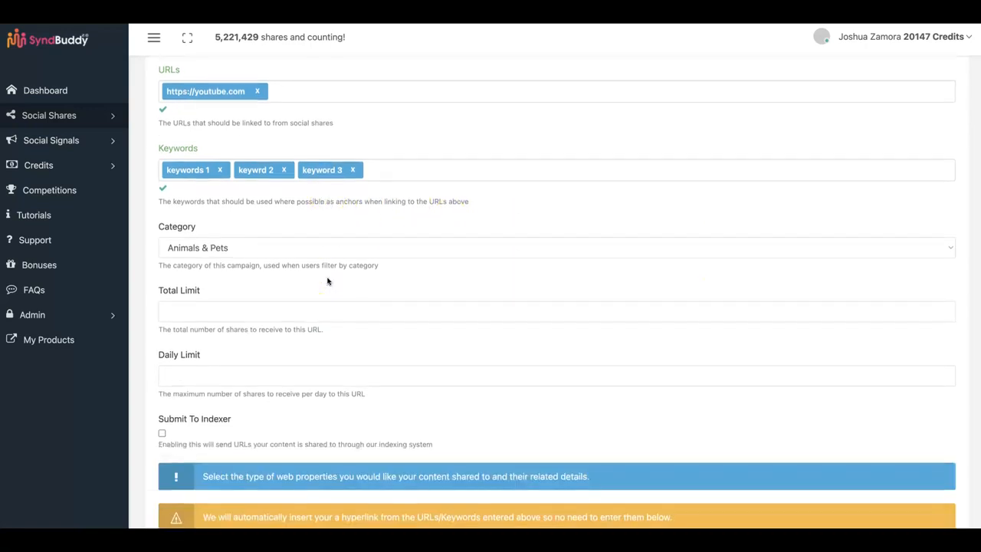
pyautogui.scroll(2, 329, 275)
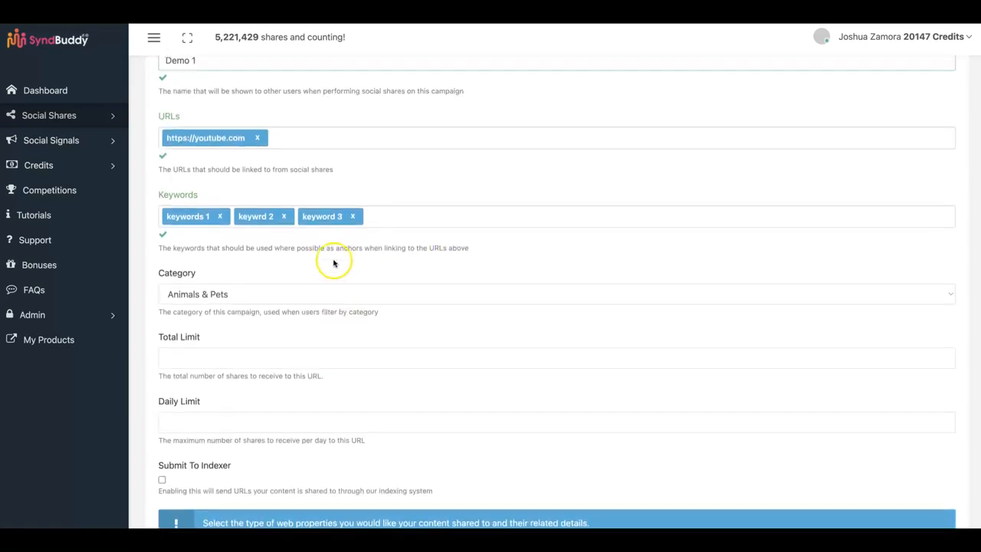
pyautogui.click(428, 188)
pyautogui.click(440, 241)
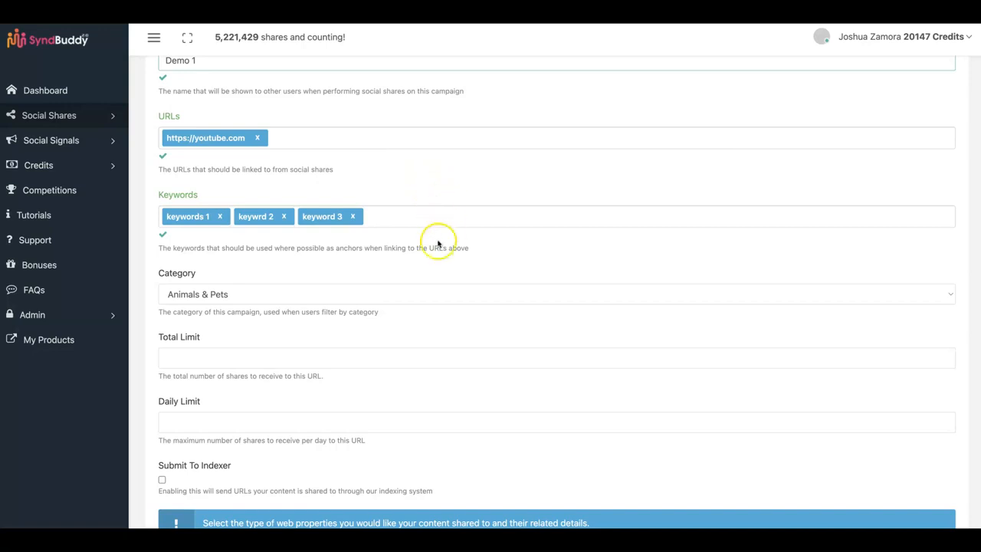
# Set the campaign's category to Health and its total share limit to 100
pyautogui.scroll(-2, 443, 245)
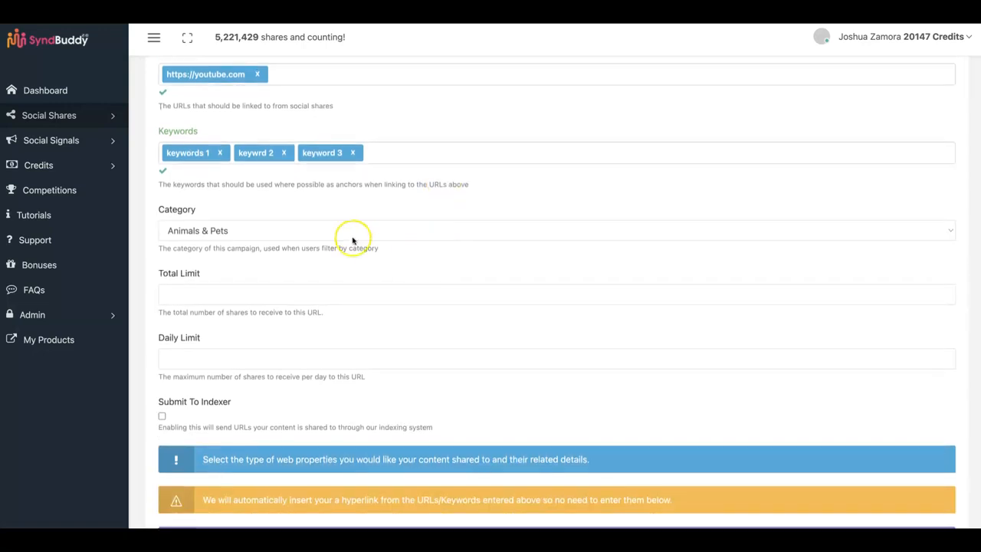
pyautogui.click(225, 232)
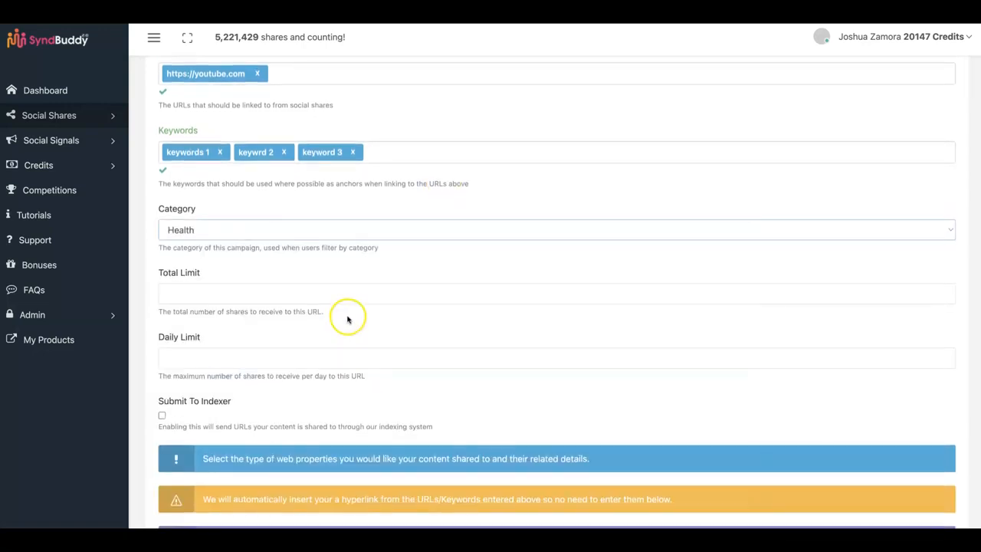
pyautogui.scroll(-2, 350, 256)
pyautogui.click(208, 246)
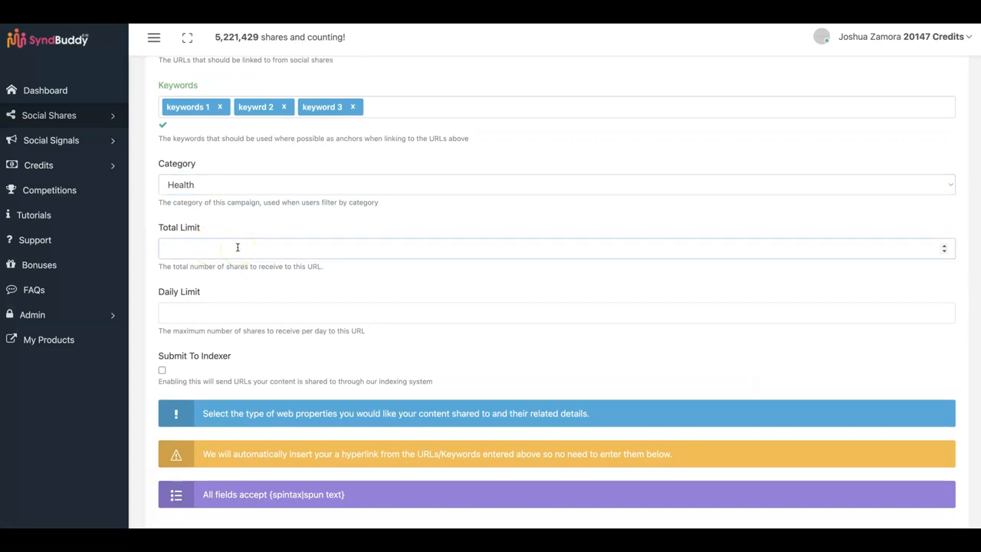
pyautogui.write('100')
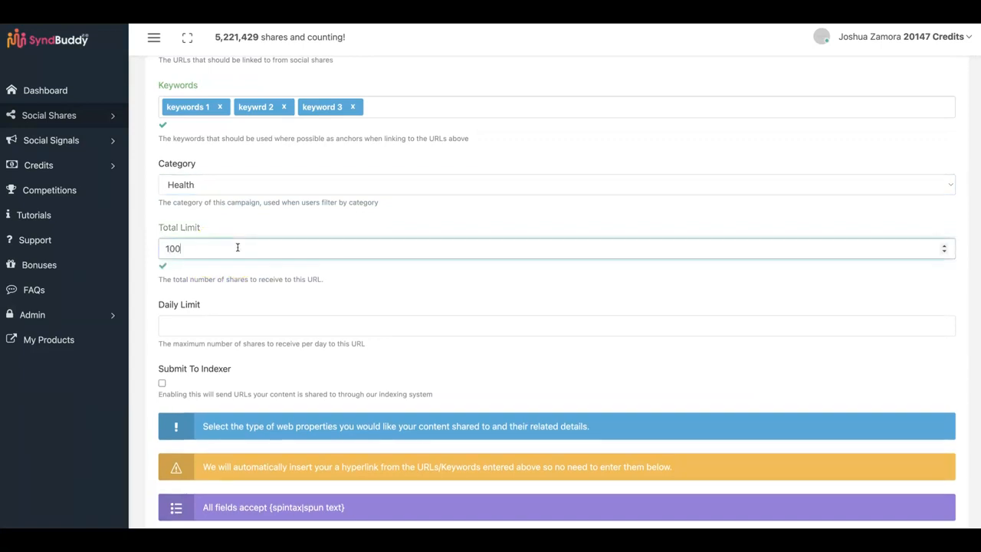
pyautogui.click(258, 292)
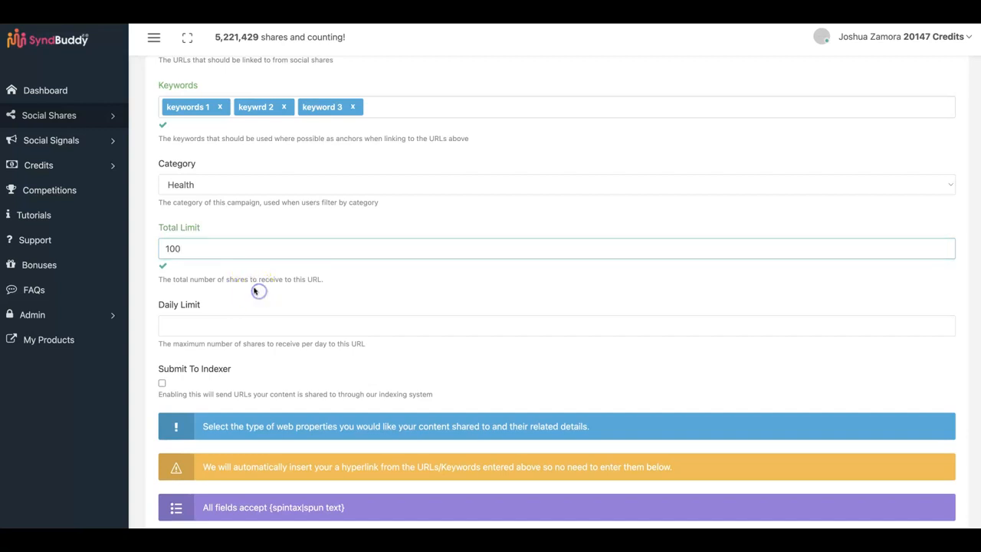
pyautogui.click(209, 240)
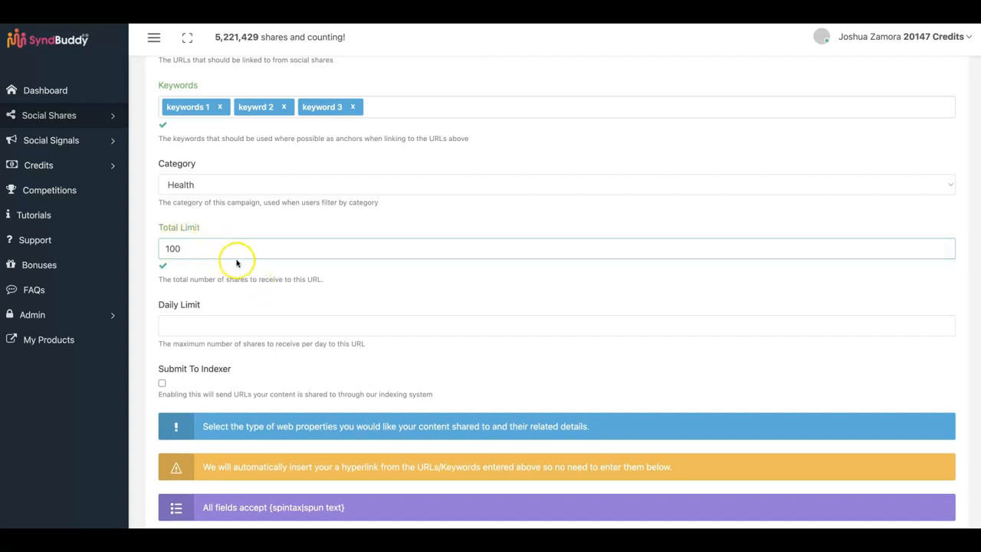
pyautogui.click(266, 286)
# Set the campaign's daily share limit to 10 and enable submitting its shared URLs to the indexer
pyautogui.scroll(-1, 265, 284)
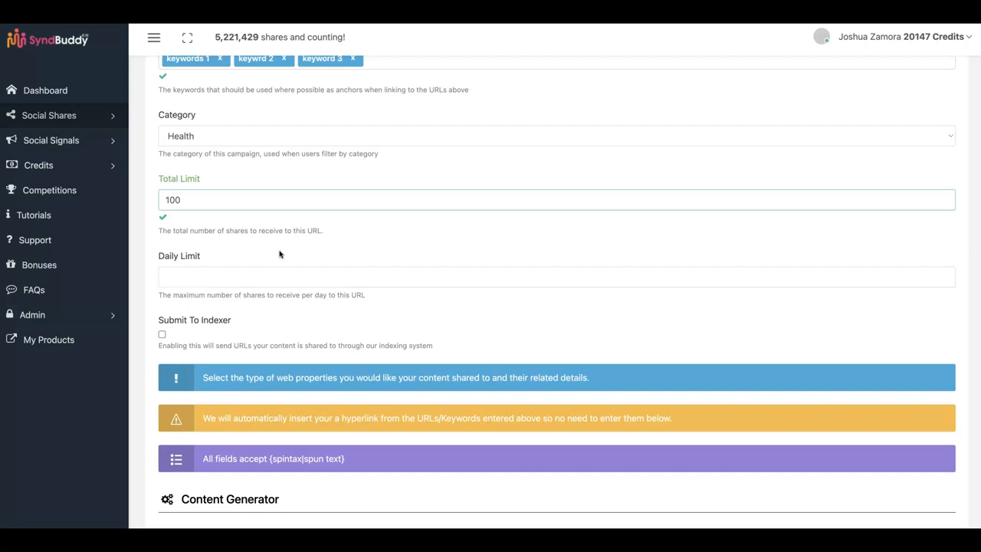
pyautogui.click(279, 254)
pyautogui.scroll(-1, 280, 253)
pyautogui.click(272, 236)
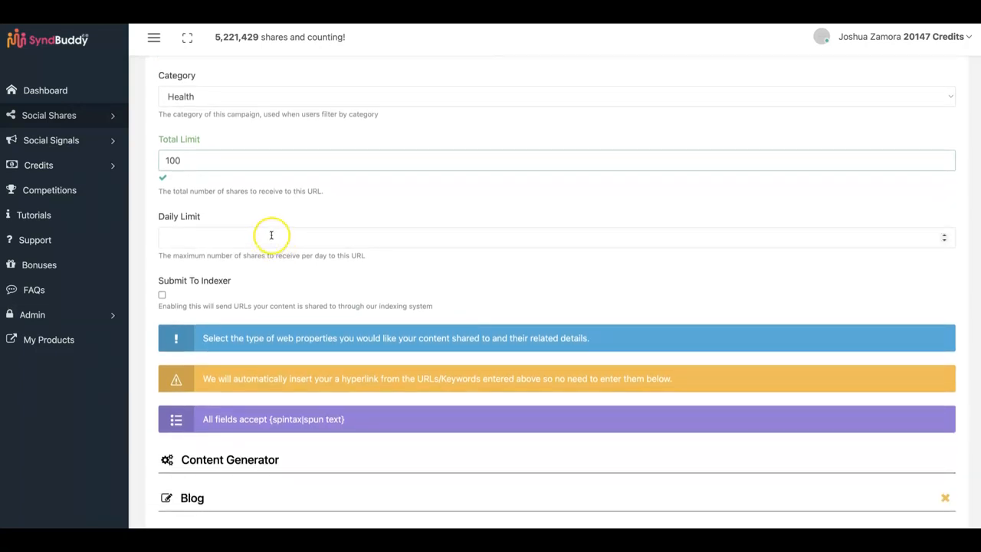
pyautogui.click(268, 235)
pyautogui.write('10')
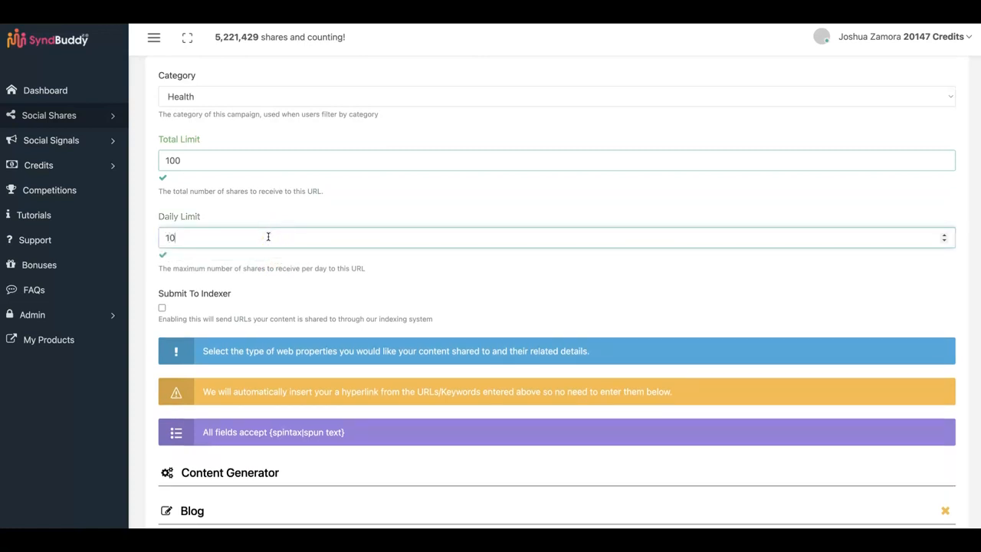
pyautogui.click(279, 215)
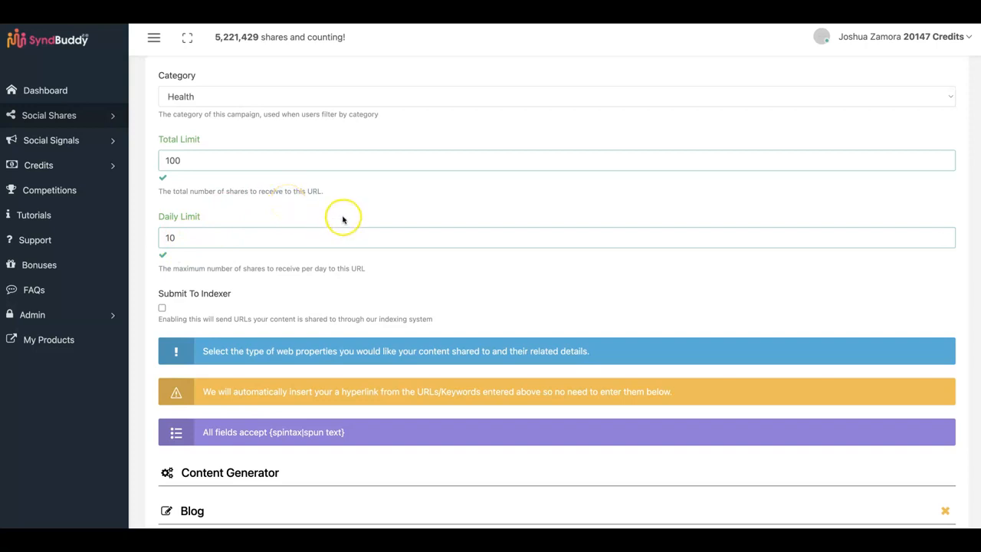
pyautogui.scroll(-2, 345, 215)
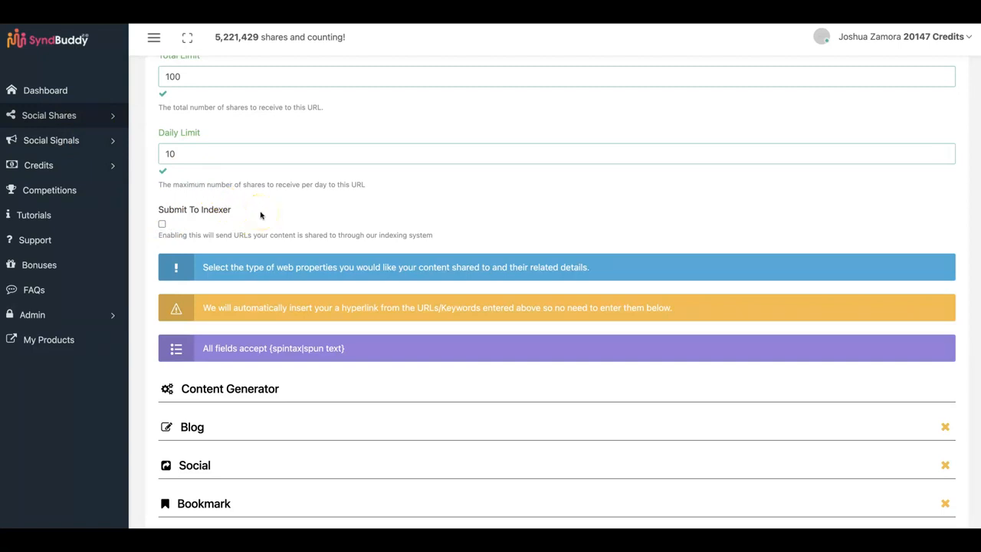
pyautogui.click(162, 224)
# Expand the Content Generator section of the campaign form to show its subject field
pyautogui.scroll(-1, 239, 215)
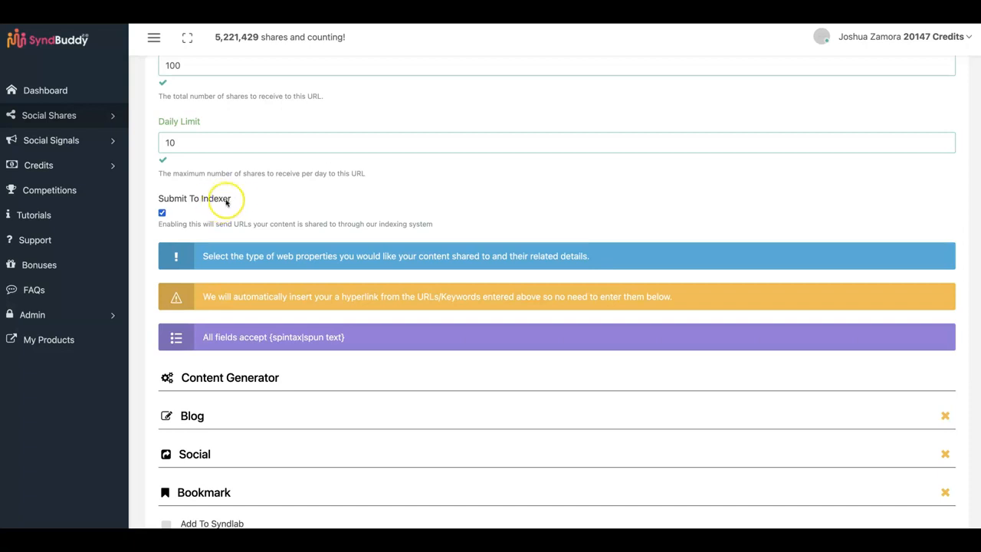
pyautogui.scroll(-1, 227, 201)
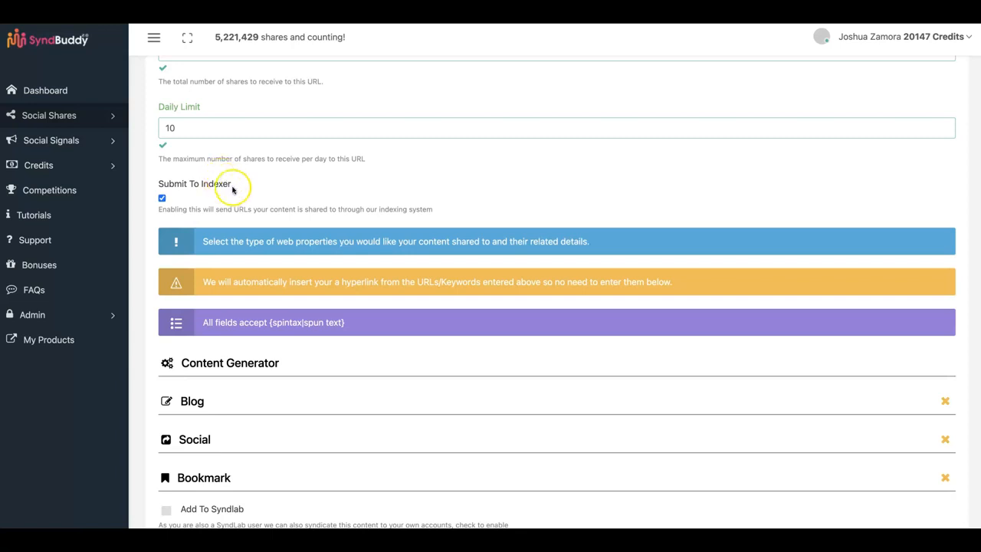
pyautogui.scroll(-1, 263, 195)
pyautogui.scroll(-1, 264, 195)
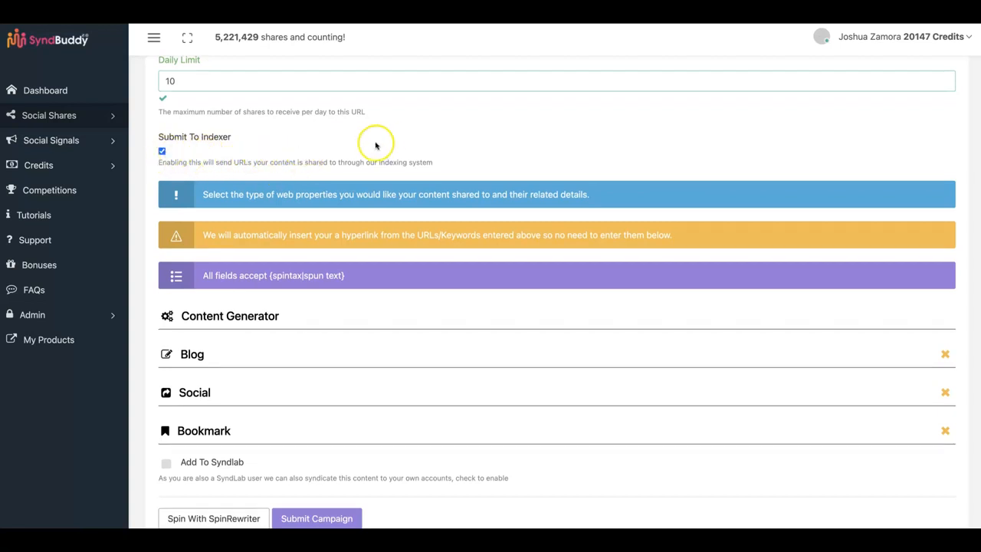
pyautogui.scroll(-2, 368, 138)
pyautogui.click(244, 214)
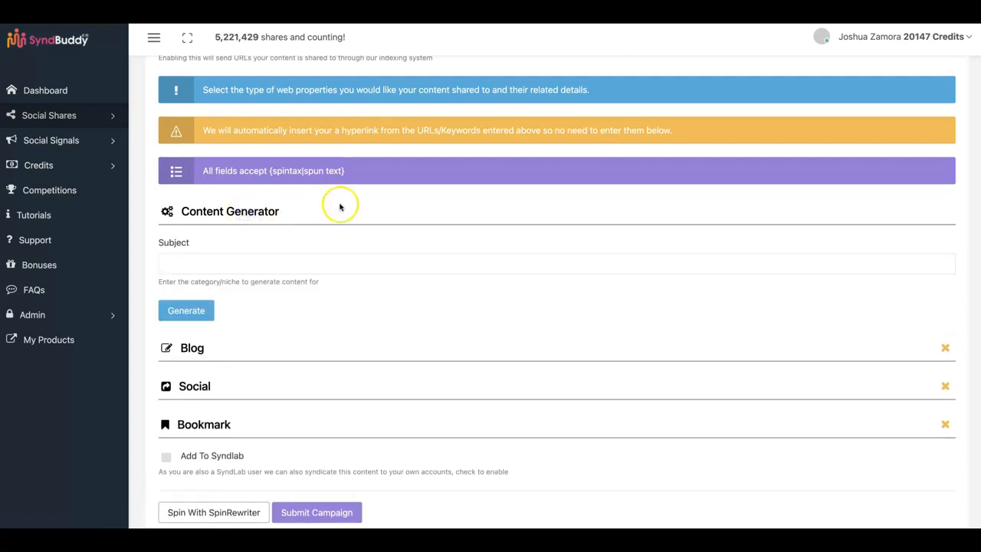
# Generate the campaign's blog, social and bookmark content for the subject "Black mold removal"
pyautogui.scroll(-1, 340, 204)
pyautogui.click(324, 211)
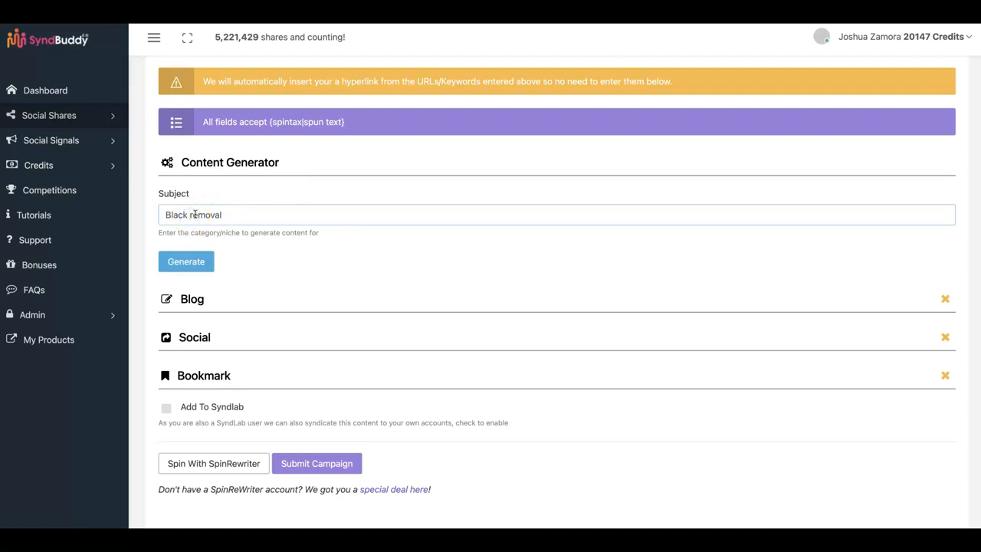
pyautogui.click(205, 263)
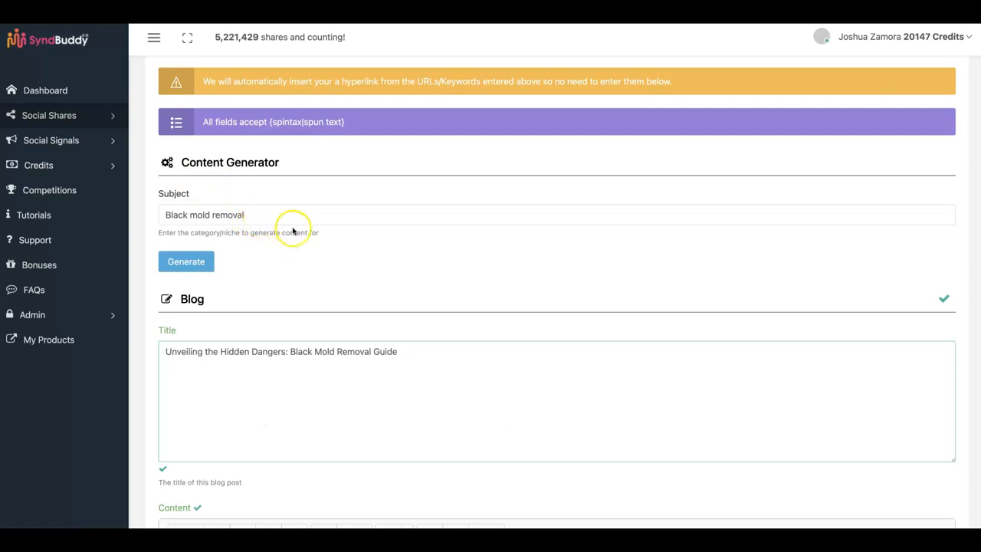
# Review the generated blog, social and bookmark text and tags, including the note about inserting links in the blog content
pyautogui.scroll(-1, 287, 230)
pyautogui.scroll(-5, 304, 216)
pyautogui.scroll(-10, 385, 192)
pyautogui.scroll(-10, 482, 320)
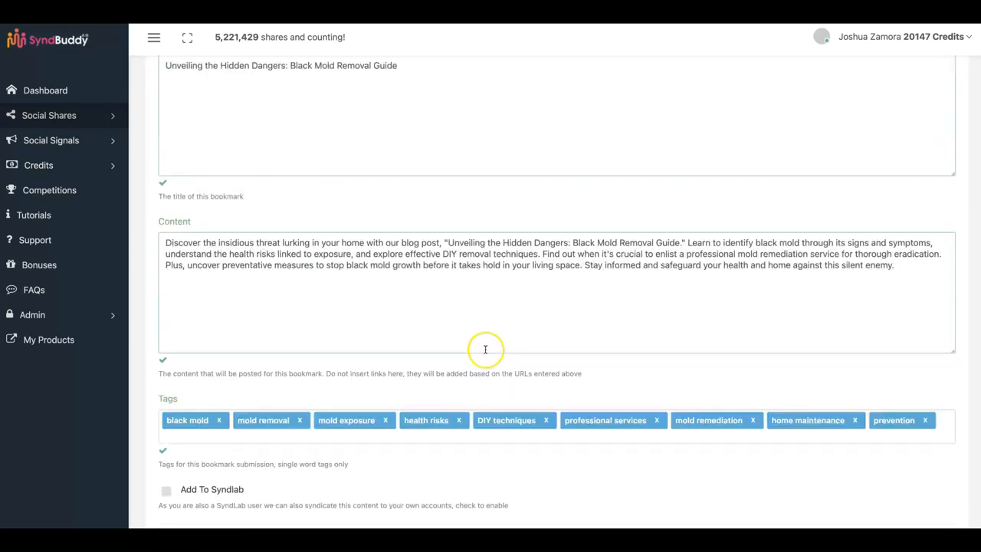
pyautogui.scroll(9, 485, 350)
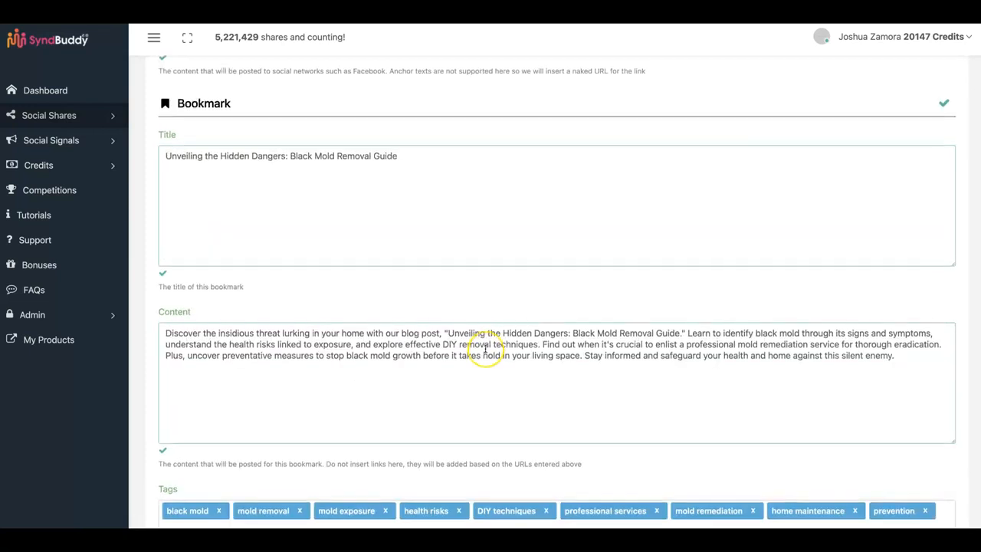
pyautogui.scroll(8, 485, 351)
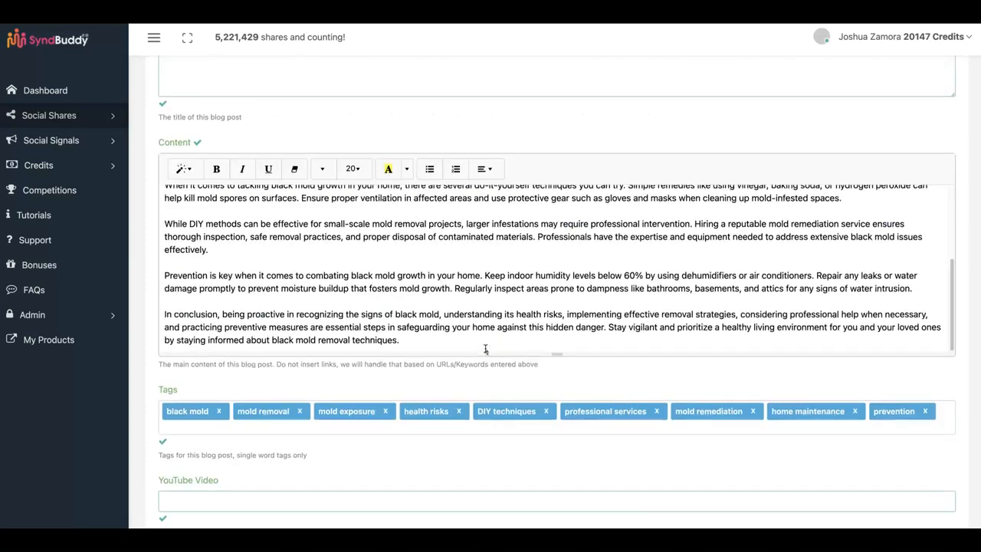
pyautogui.scroll(3, 482, 311)
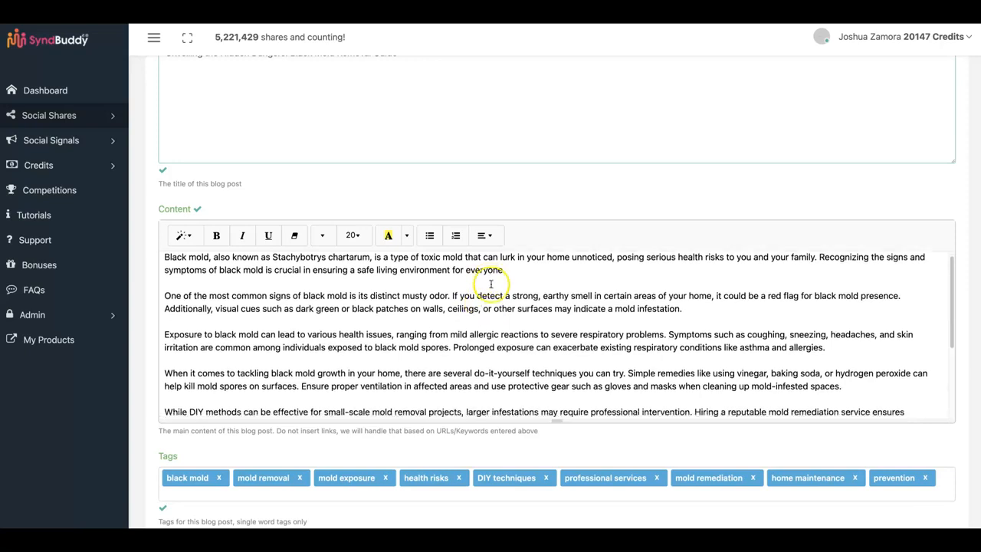
pyautogui.scroll(4, 517, 197)
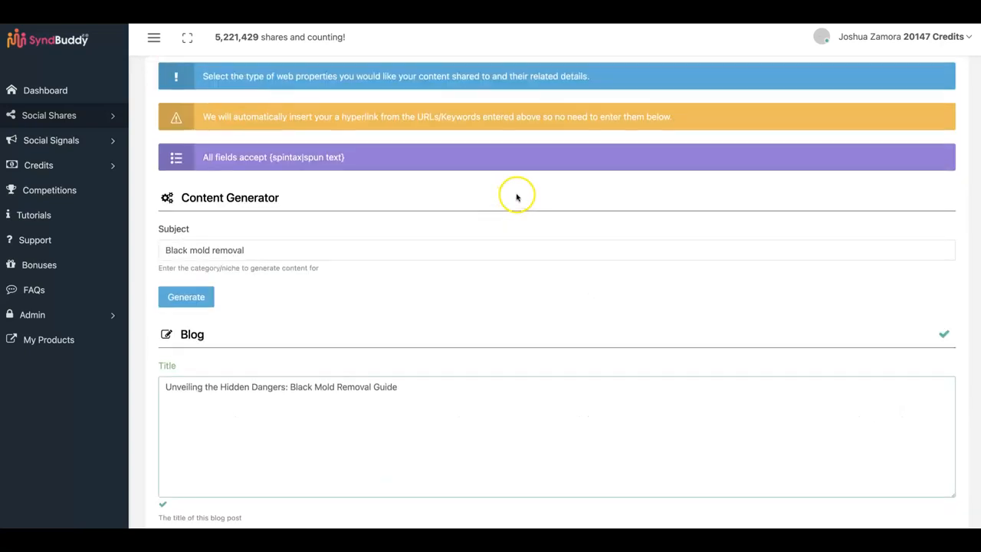
pyautogui.scroll(3, 516, 197)
pyautogui.scroll(-3, 517, 197)
pyautogui.scroll(-10, 517, 197)
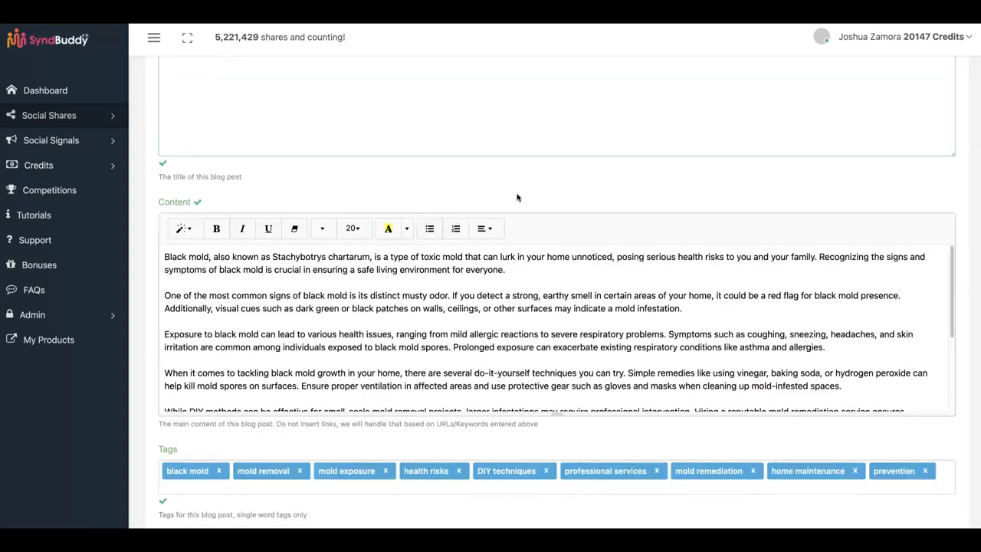
pyautogui.scroll(3, 517, 197)
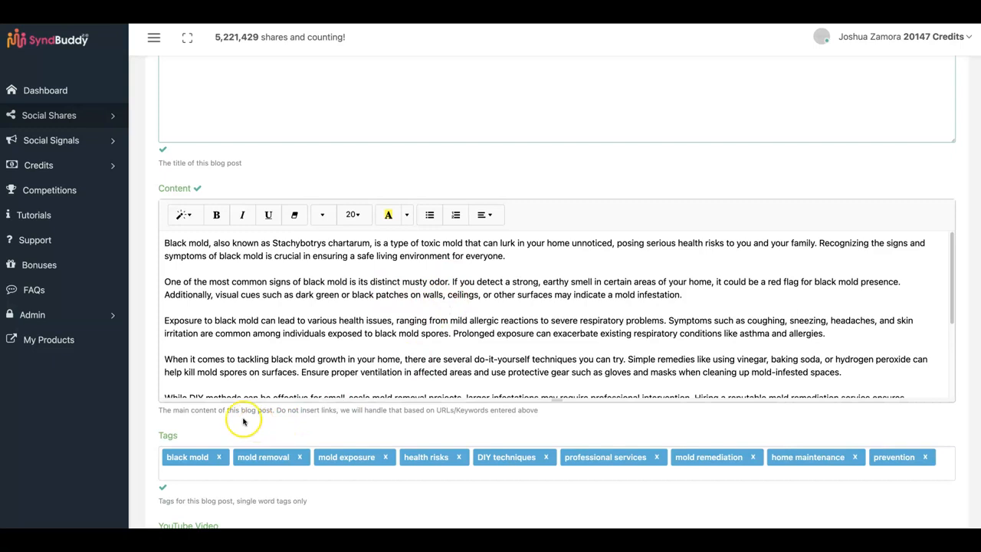
pyautogui.moveTo(276, 410); pyautogui.dragTo(371, 412)
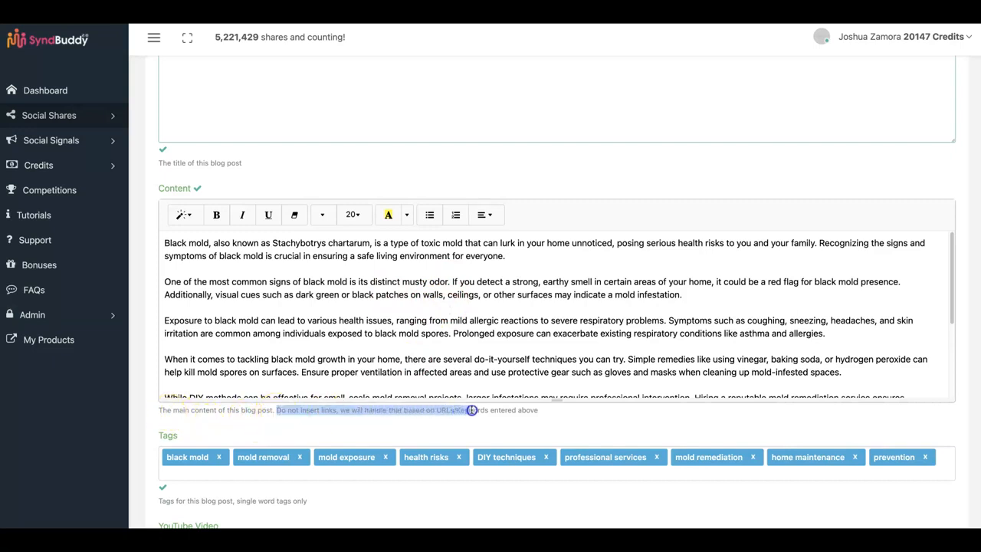
pyautogui.click(479, 410)
# Review the campaign form from its name, URL, keywords, category, limits and indexing through the generated content
pyautogui.scroll(6, 449, 335)
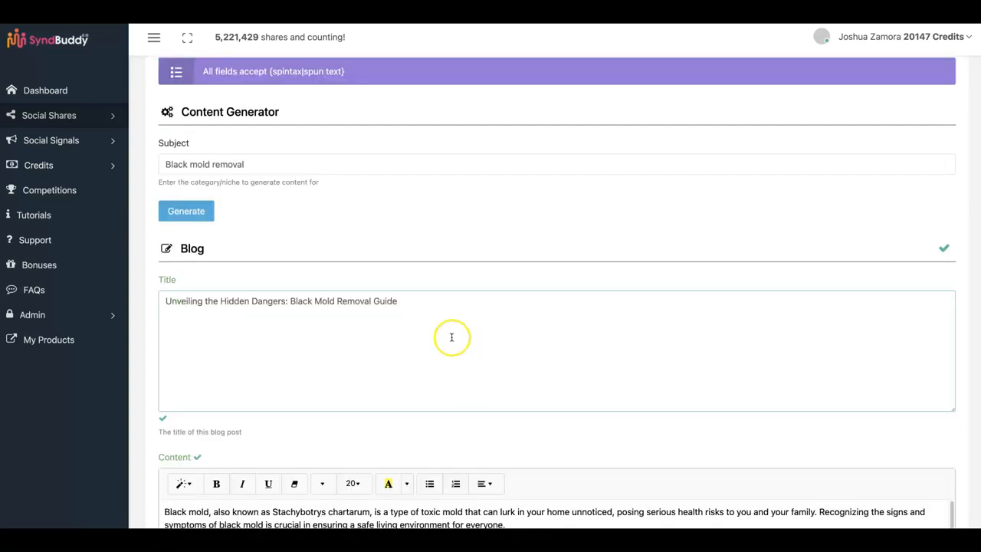
pyautogui.scroll(5, 351, 294)
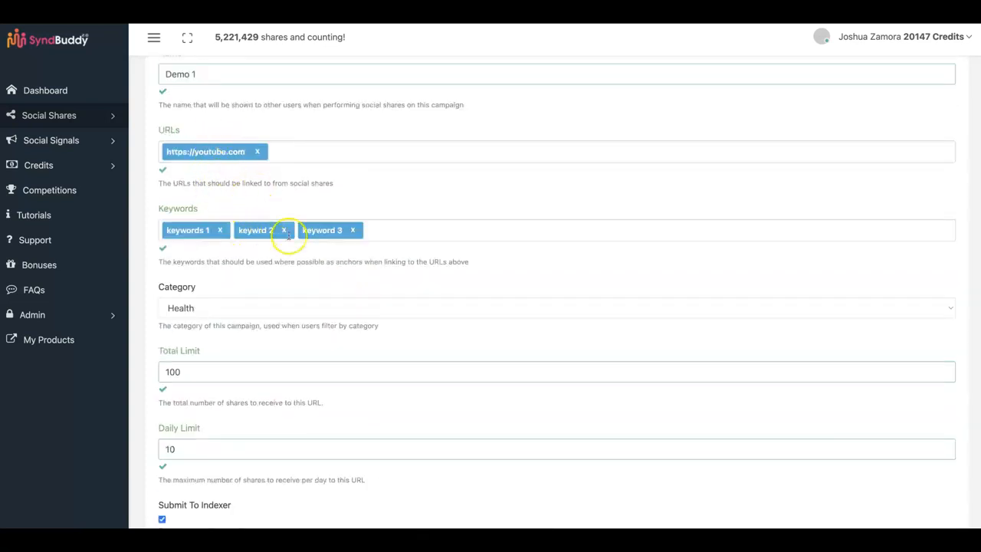
pyautogui.scroll(-1, 292, 246)
pyautogui.scroll(-2, 298, 248)
pyautogui.scroll(-6, 324, 245)
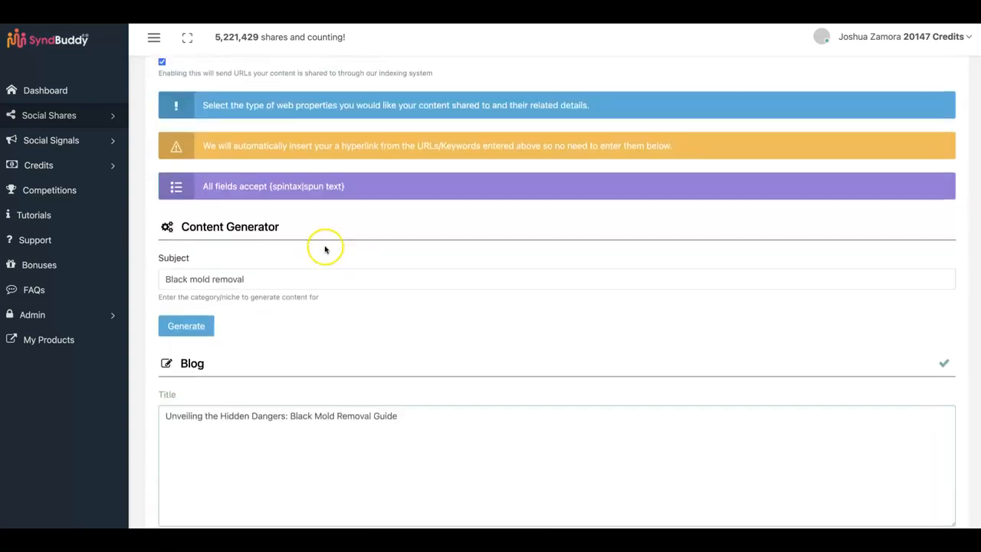
pyautogui.scroll(-8, 389, 376)
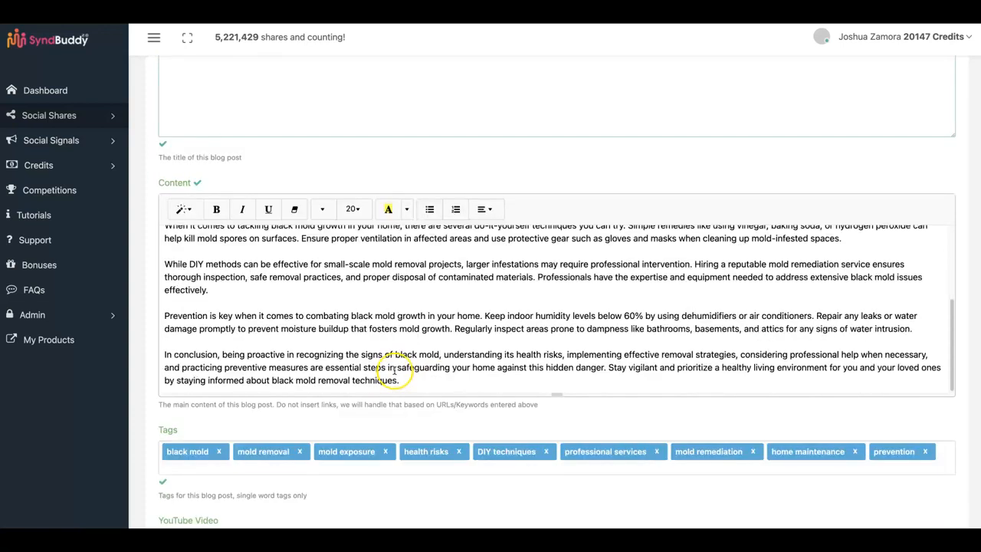
pyautogui.scroll(-10, 404, 418)
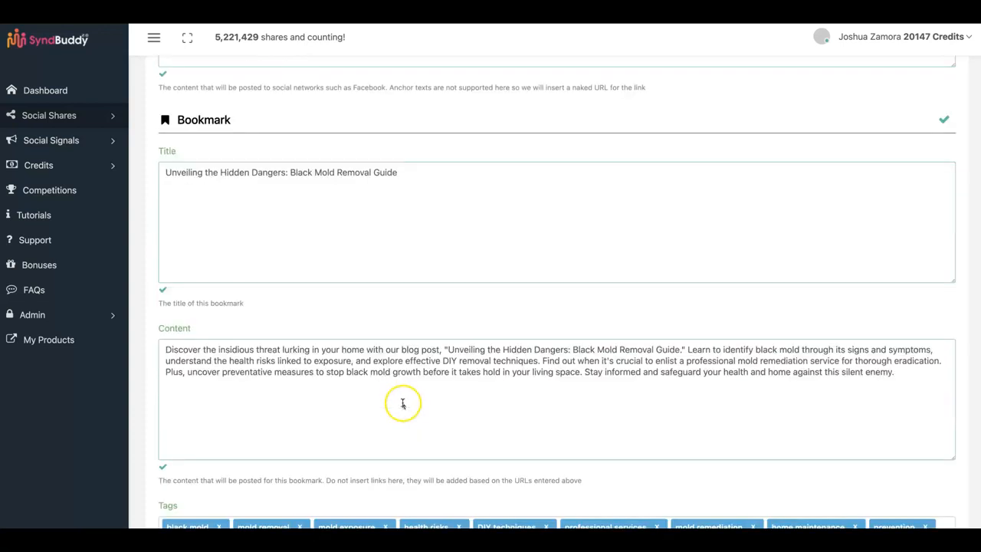
pyautogui.scroll(20, 477, 344)
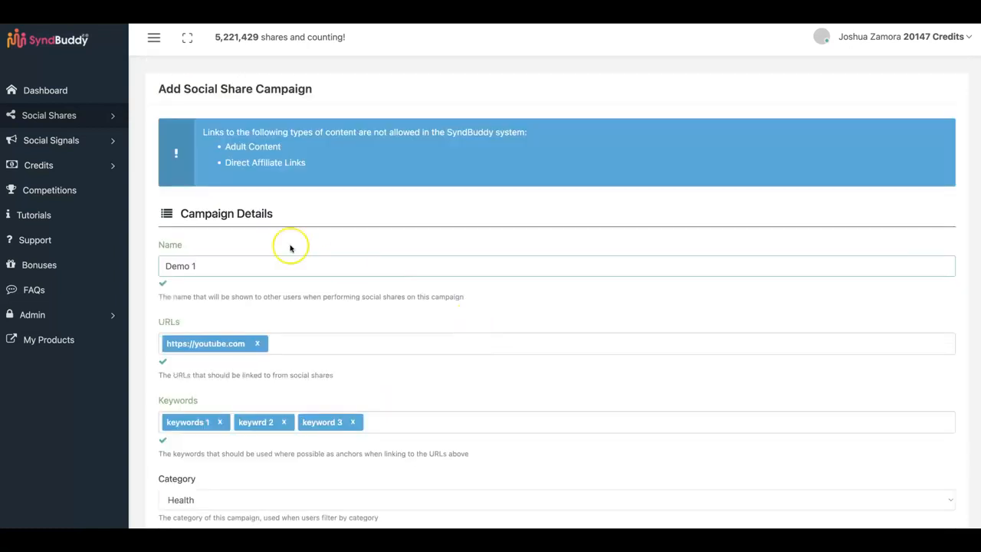
pyautogui.scroll(-3, 257, 259)
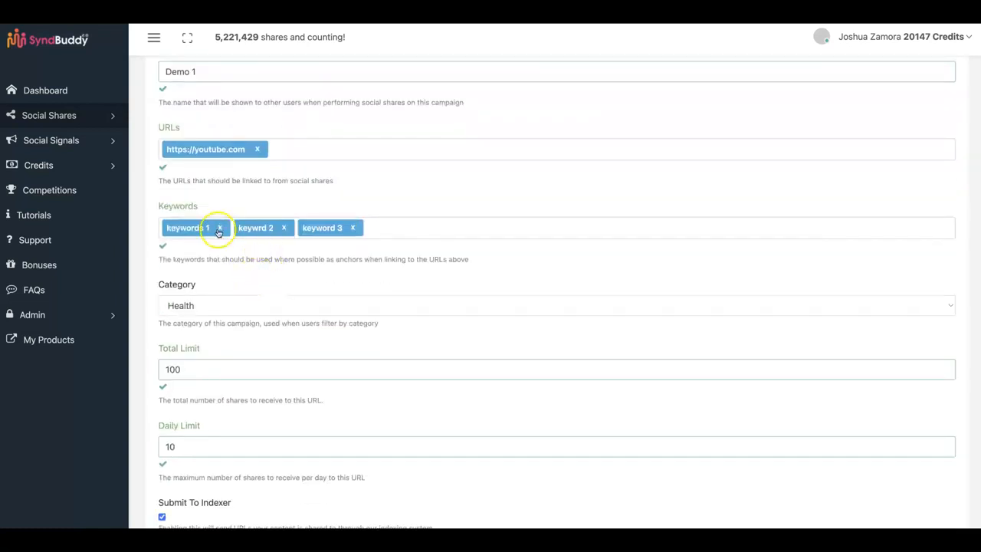
pyautogui.scroll(-1, 273, 290)
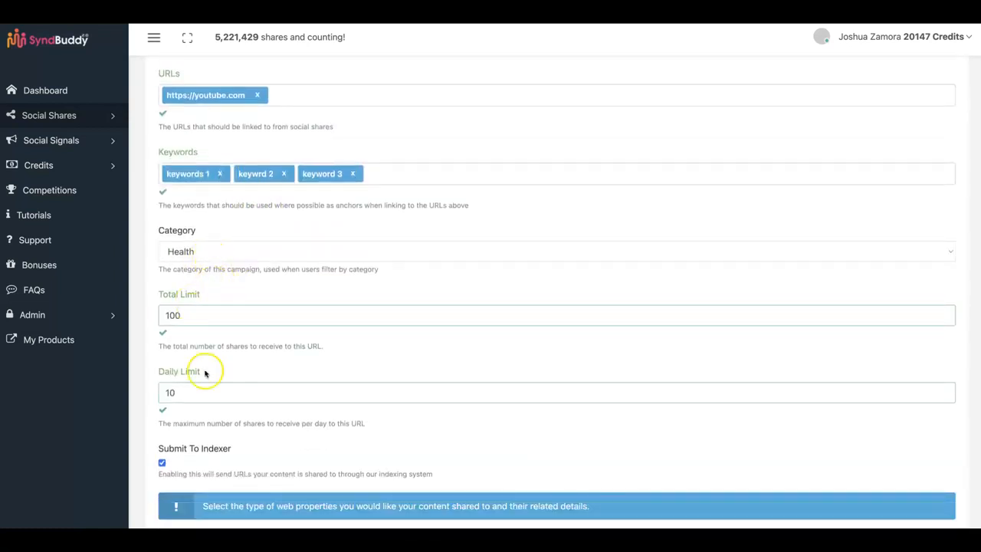
pyautogui.scroll(-3, 244, 387)
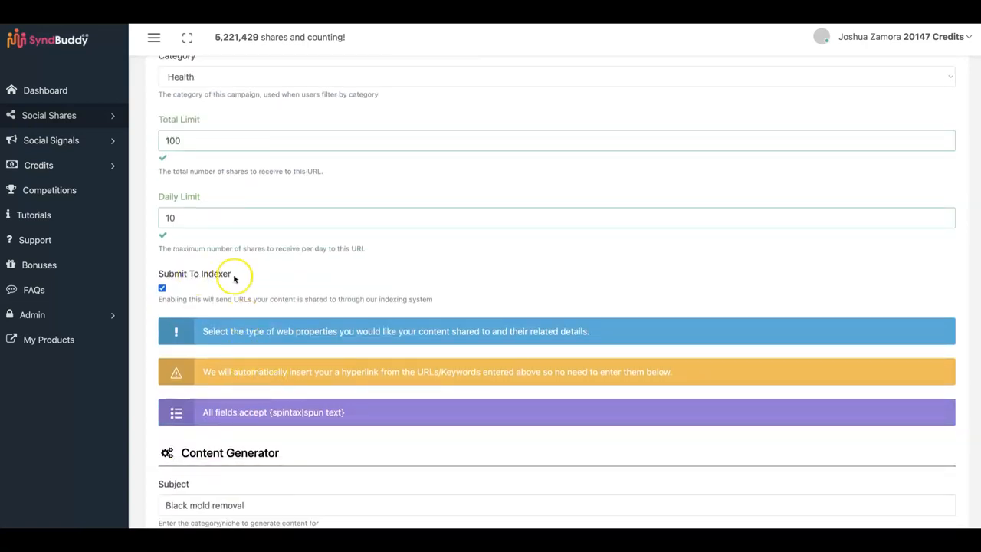
pyautogui.scroll(-2, 299, 280)
pyautogui.scroll(-1, 307, 282)
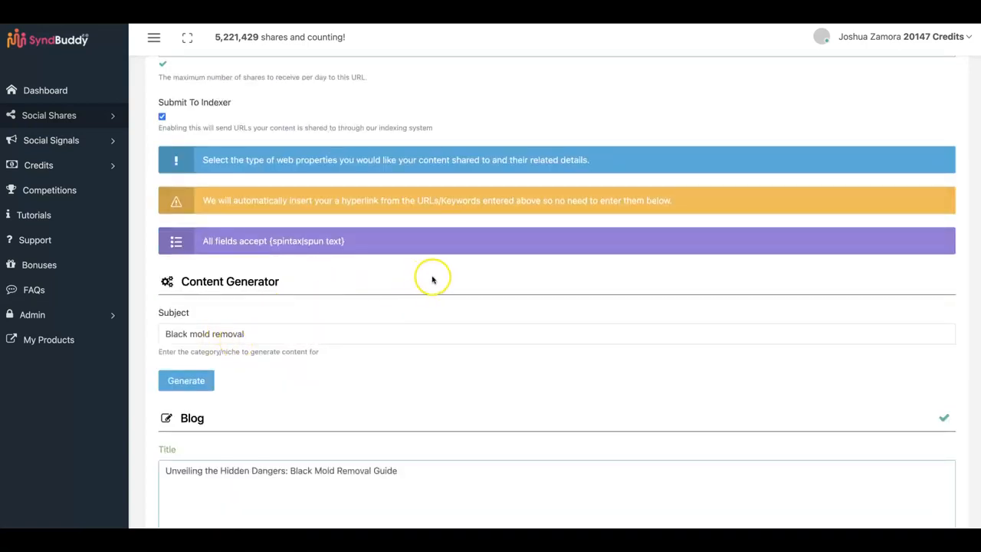
pyautogui.scroll(-4, 433, 279)
pyautogui.scroll(-20, 433, 279)
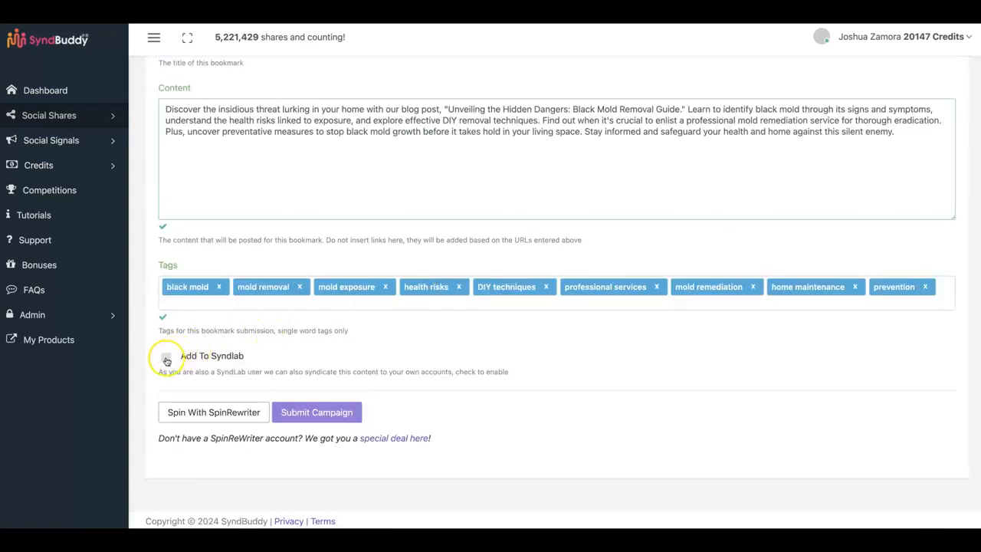
# Enable adding the campaign to Syndlab and choose "social + blogs" as the group to syndicate to
pyautogui.click(166, 360)
pyautogui.scroll(-1, 240, 361)
pyautogui.click(231, 357)
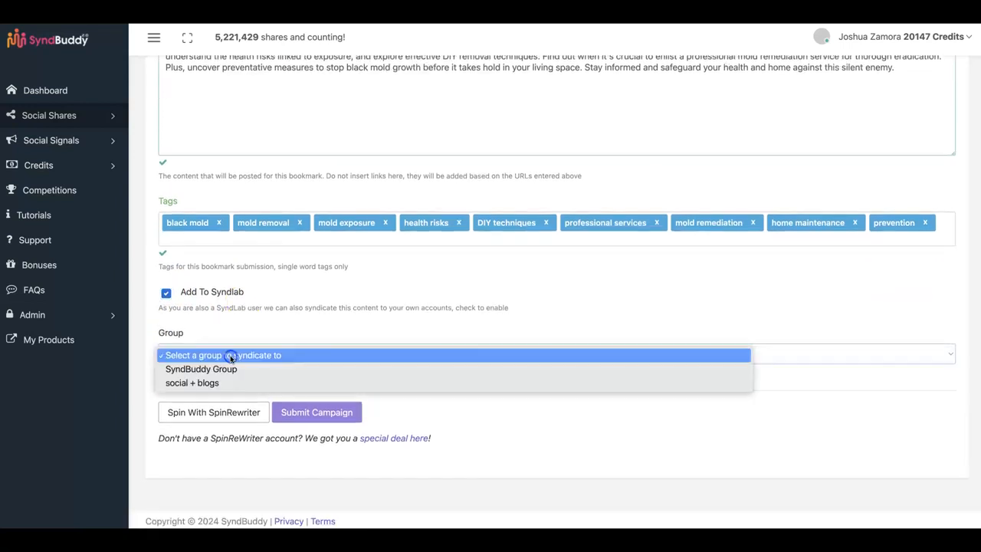
pyautogui.click(219, 383)
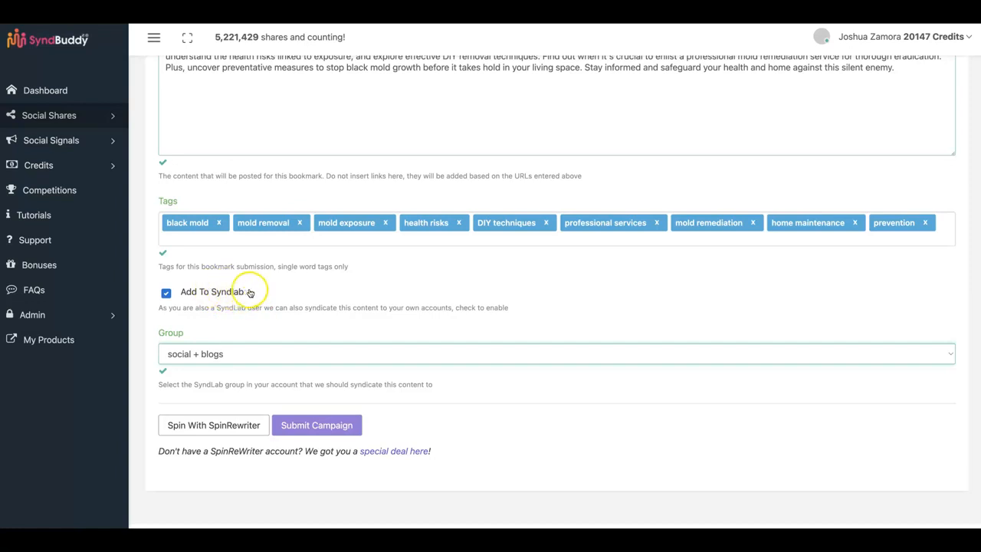
pyautogui.scroll(-1, 317, 294)
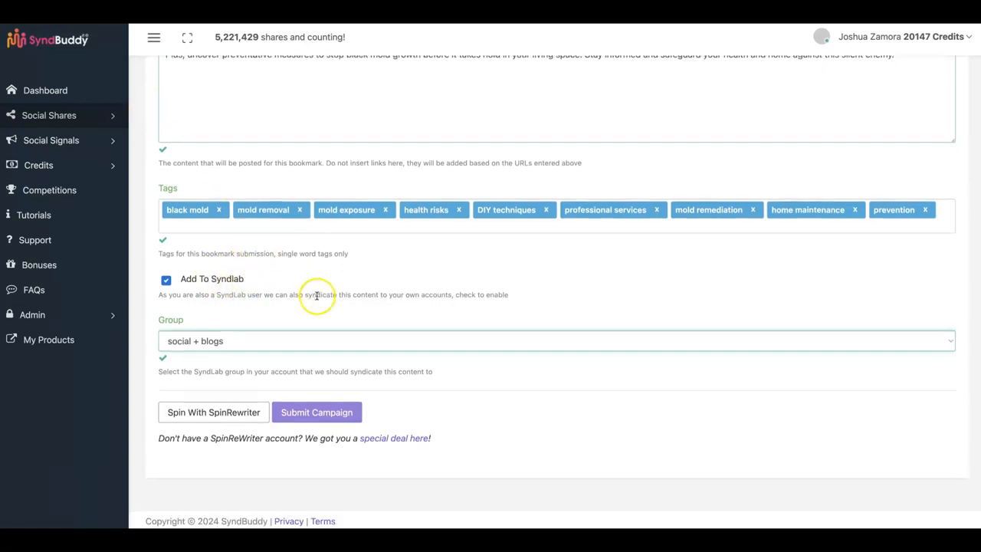
pyautogui.click(197, 341)
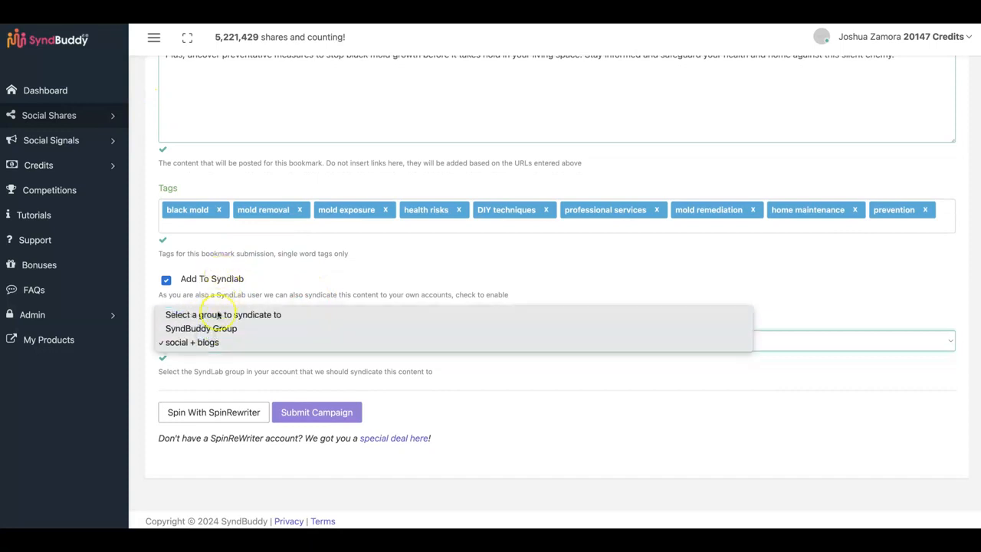
pyautogui.click(219, 343)
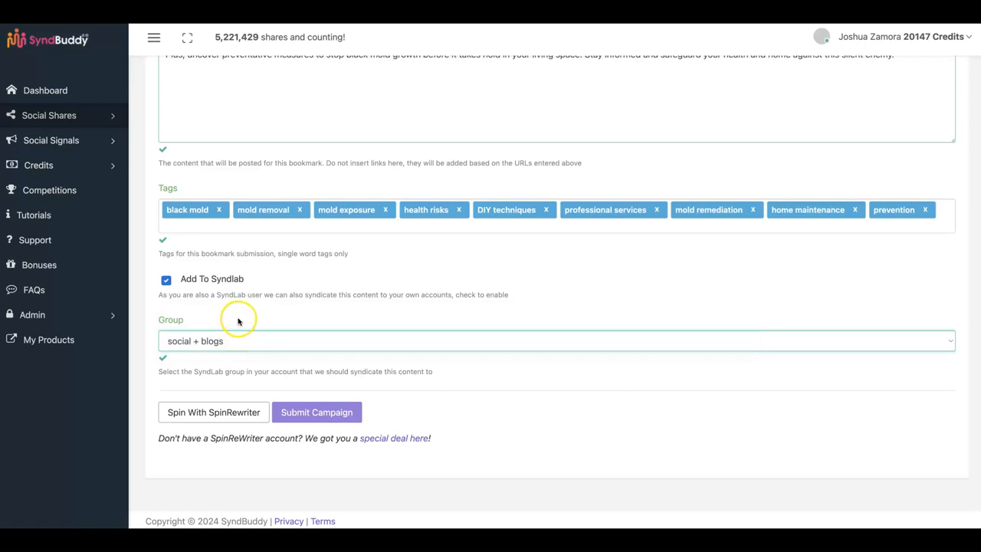
# Go to the list of existing social share campaigns and open the share history of the Mold Roswell campaign
pyautogui.scroll(20, 239, 321)
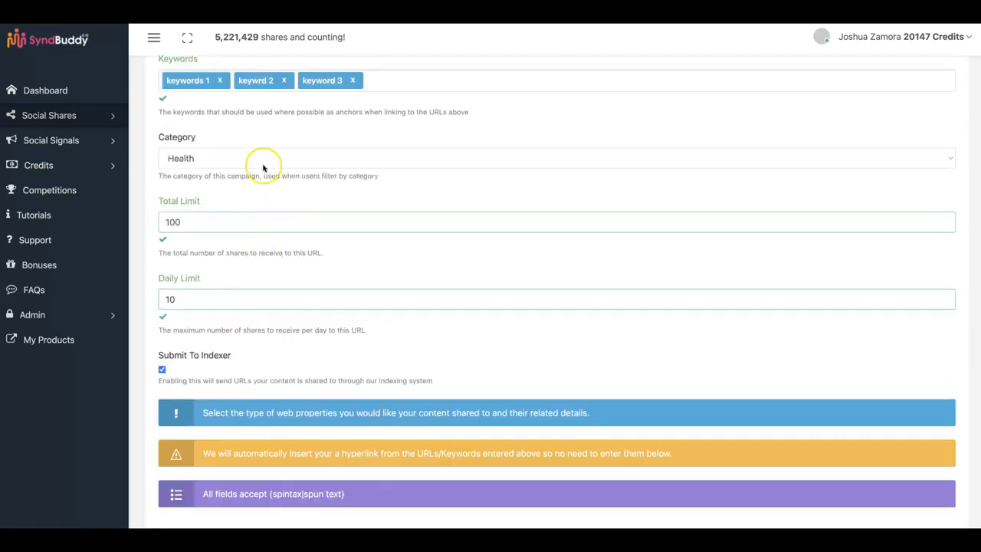
pyautogui.scroll(-20, 281, 256)
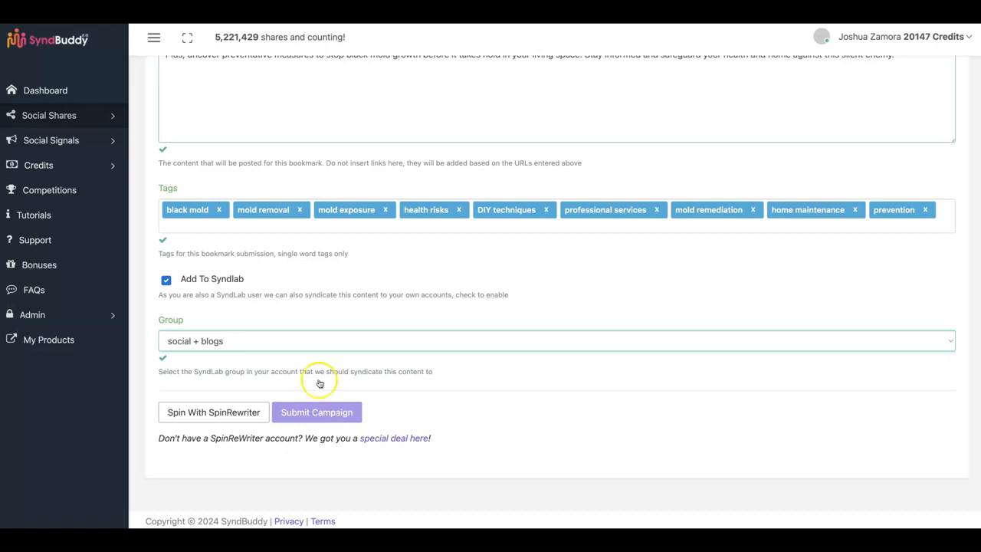
pyautogui.click(69, 119)
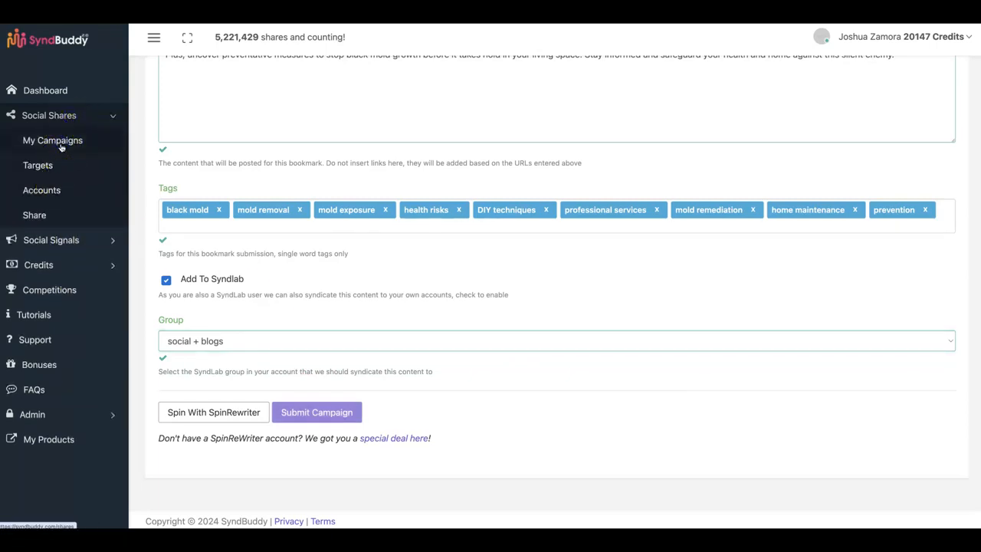
pyautogui.click(61, 145)
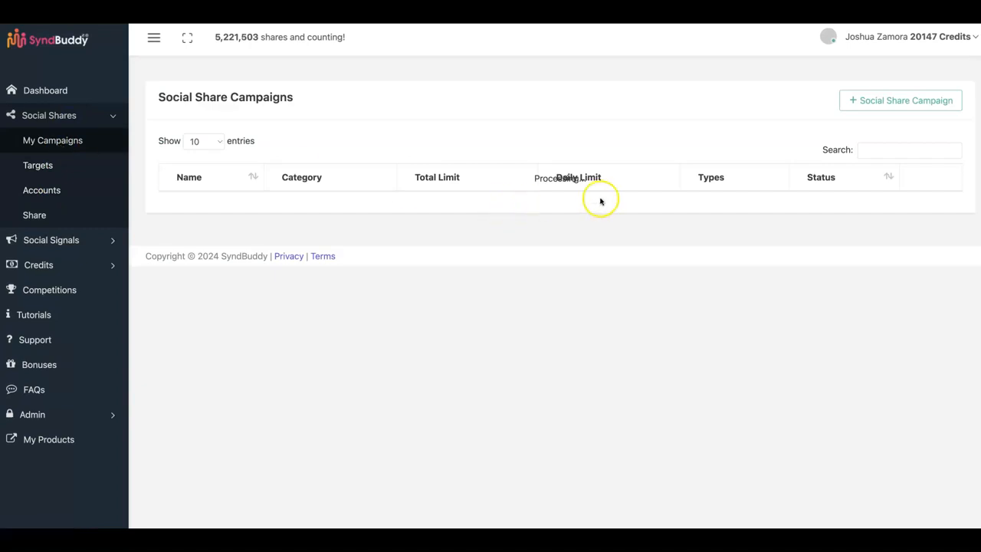
pyautogui.click(815, 176)
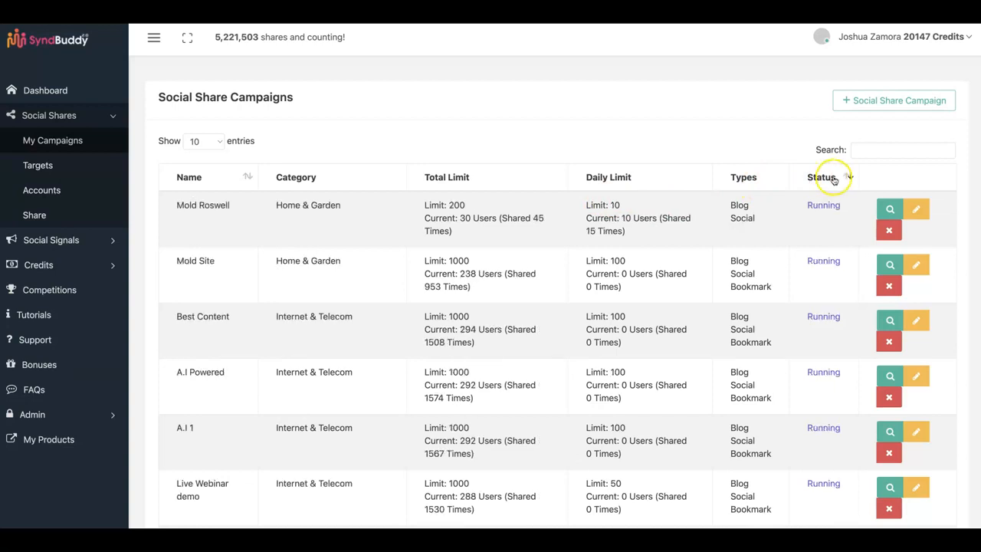
pyautogui.click(884, 208)
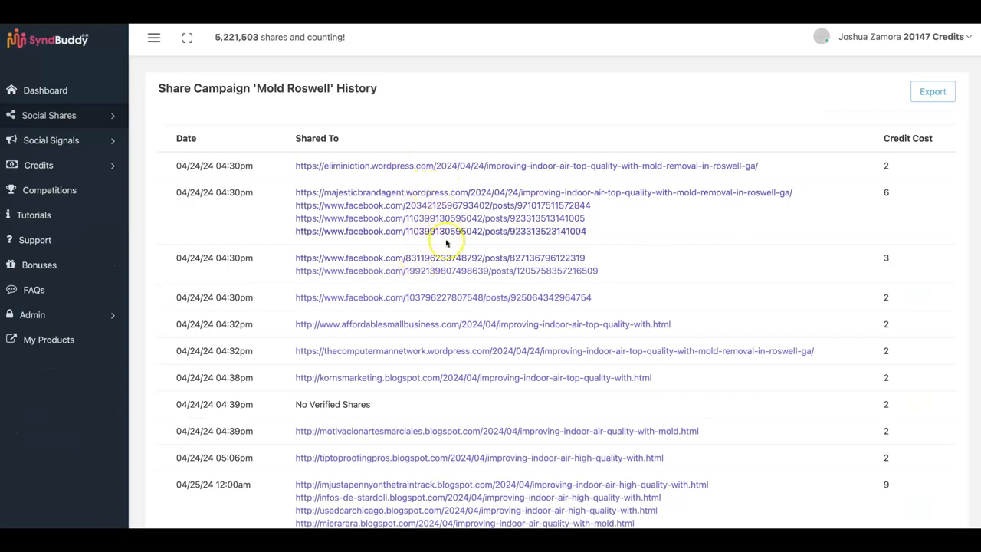
# Examine the Mold Roswell campaign's history for share dates, the URLs shared to and the credit cost of each entry
pyautogui.scroll(-2, 441, 244)
pyautogui.scroll(-5, 488, 259)
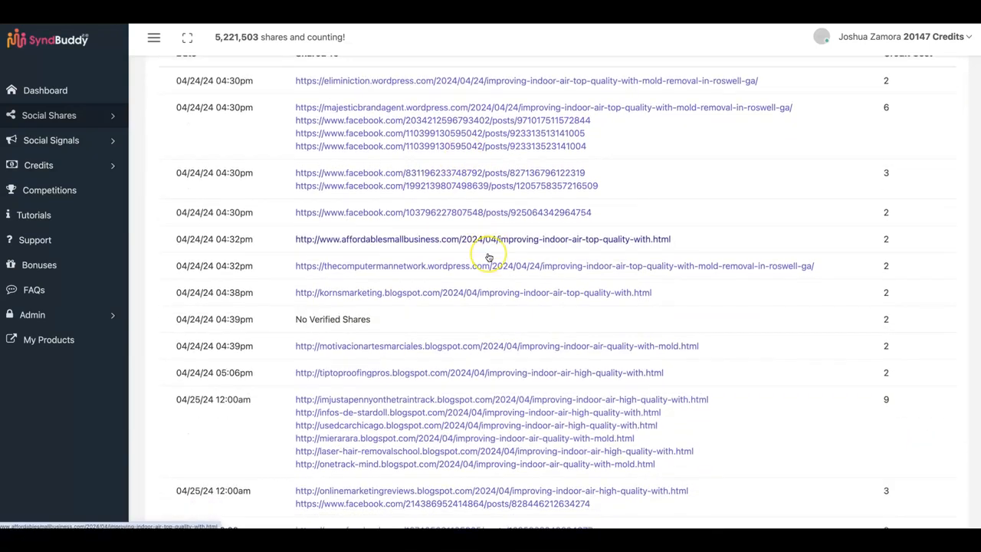
pyautogui.scroll(-5, 487, 257)
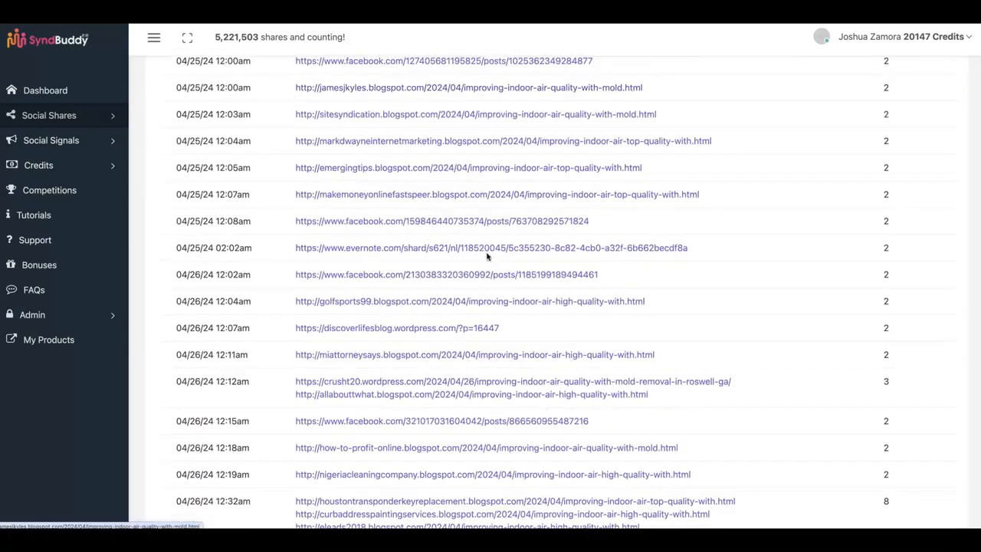
pyautogui.scroll(3, 486, 258)
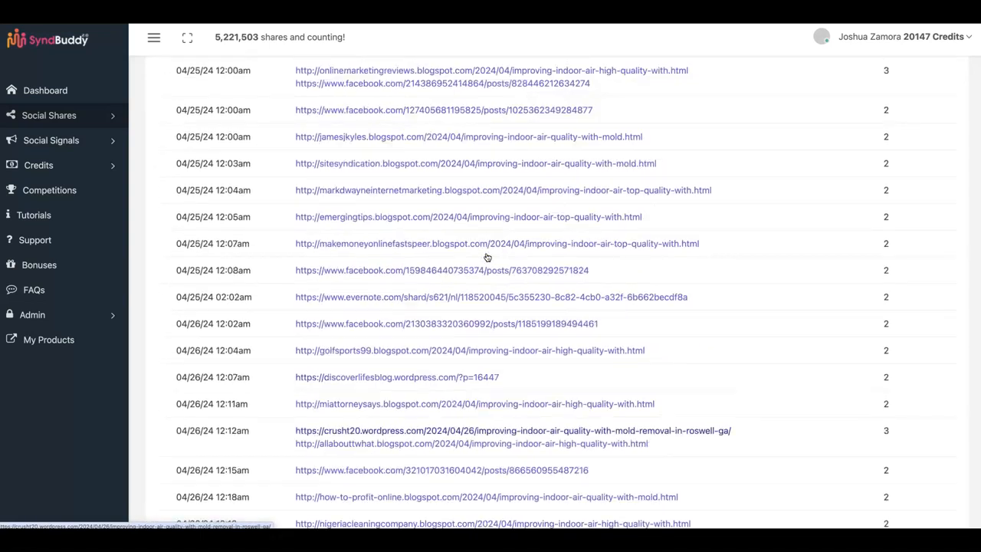
pyautogui.scroll(1, 463, 273)
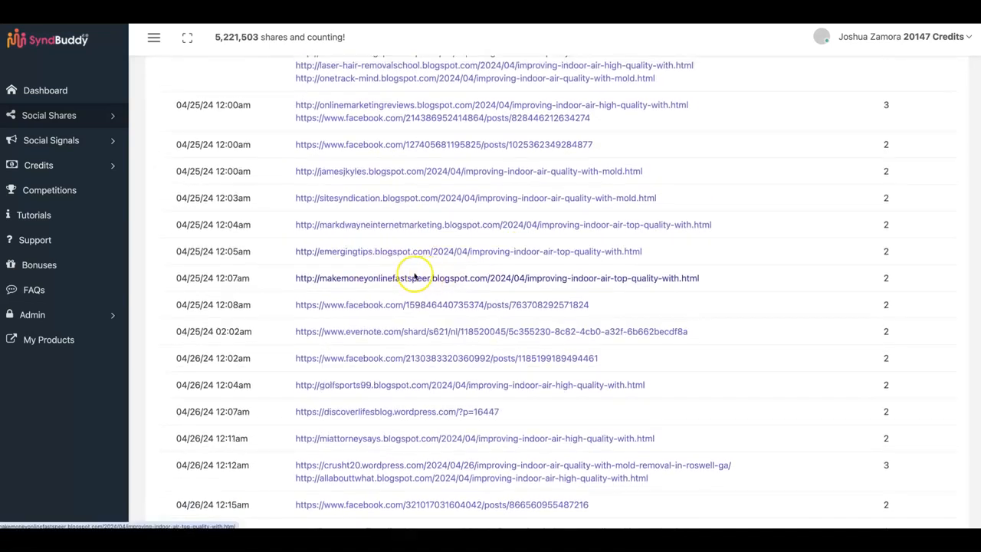
pyautogui.scroll(4, 427, 243)
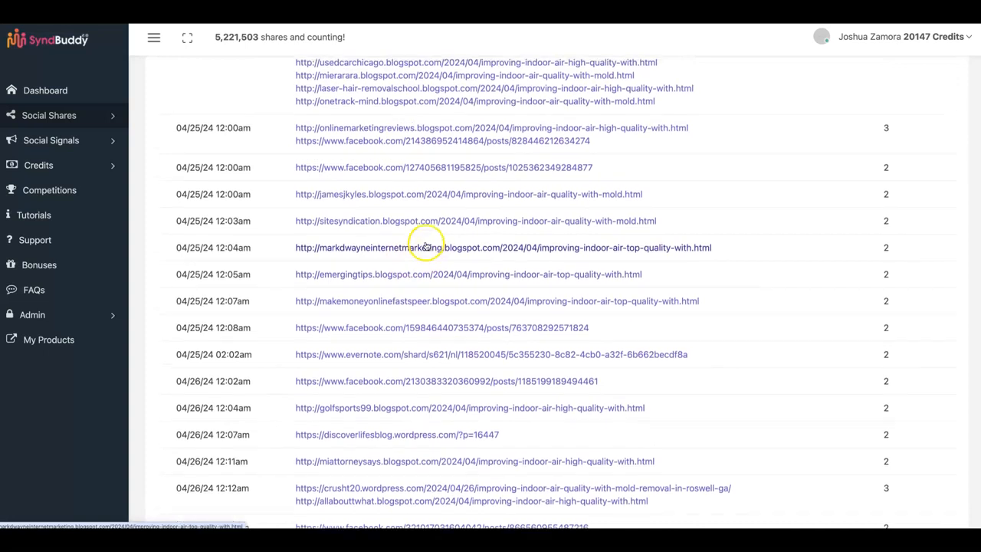
pyautogui.scroll(8, 425, 245)
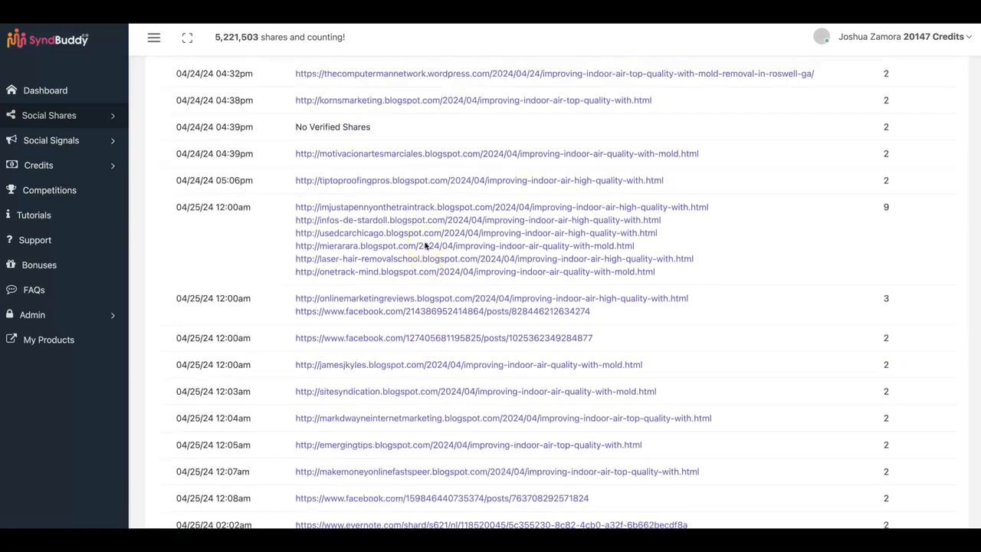
pyautogui.scroll(4, 426, 246)
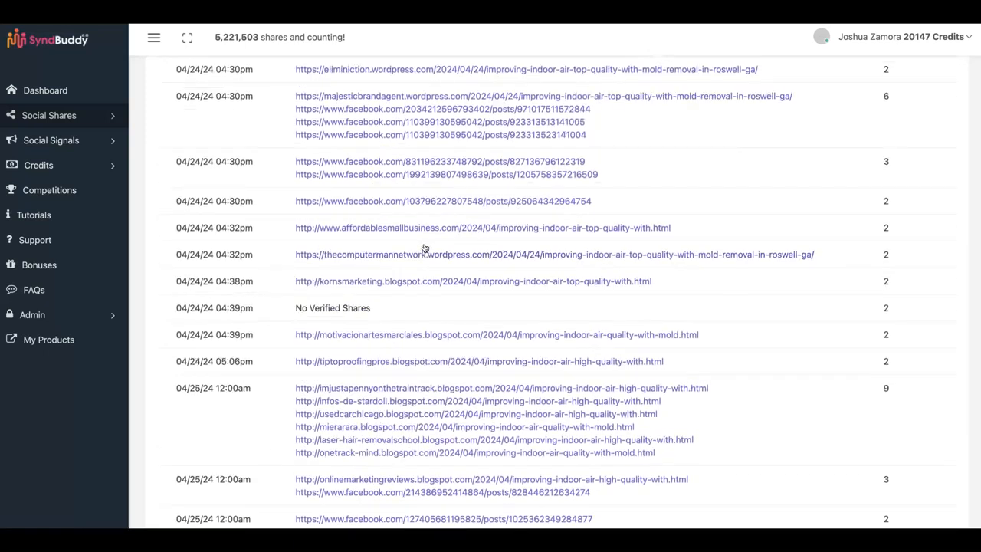